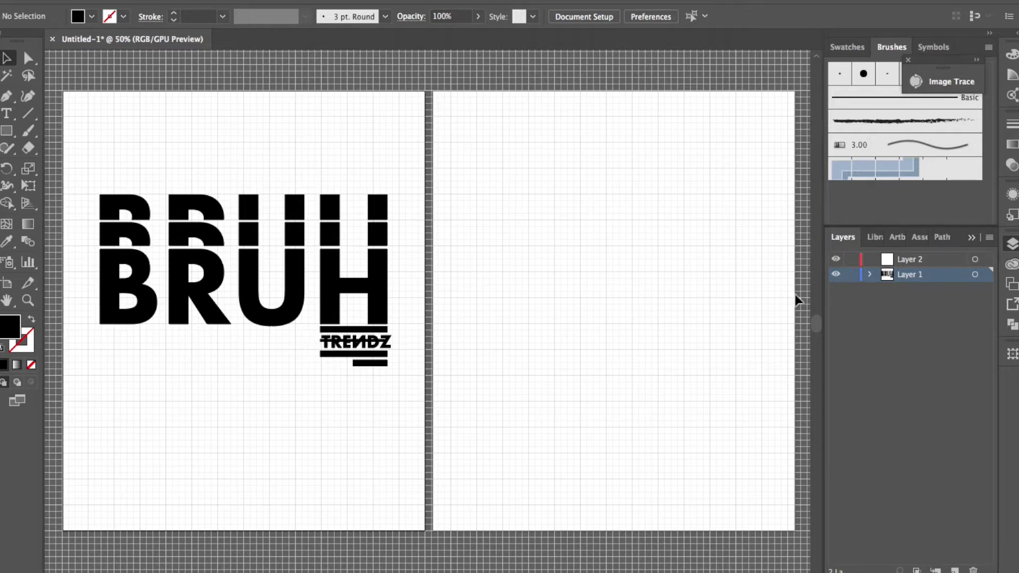
Make Layer 2 the active layer and pick the Type tool, scrolling to the empty right artboard.
left_click(975, 260)
left_click(4, 117)
scroll(330, 250, "right", 5)
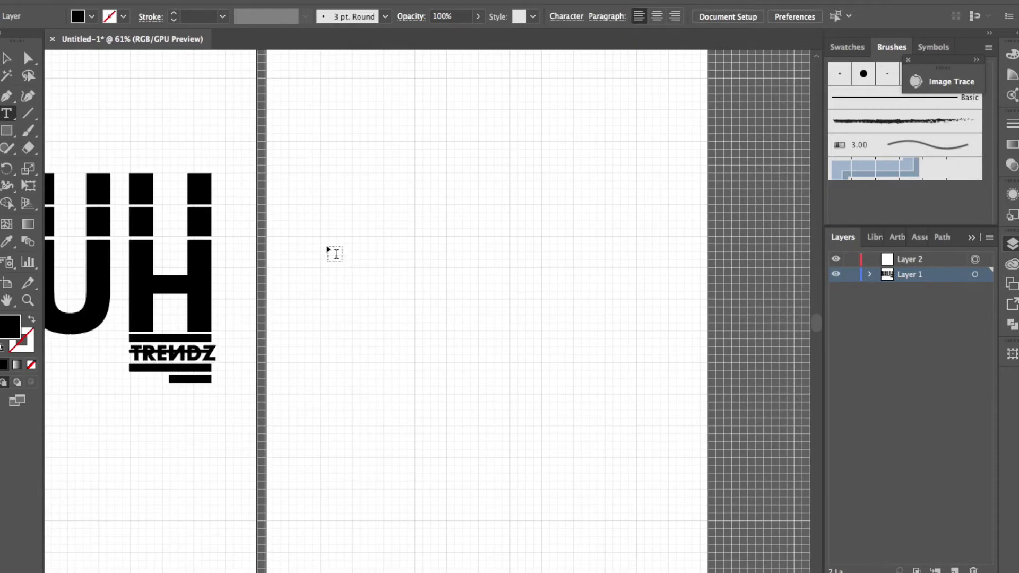
Type the bold LOYALE text on the empty artboard.
left_click(329, 211)
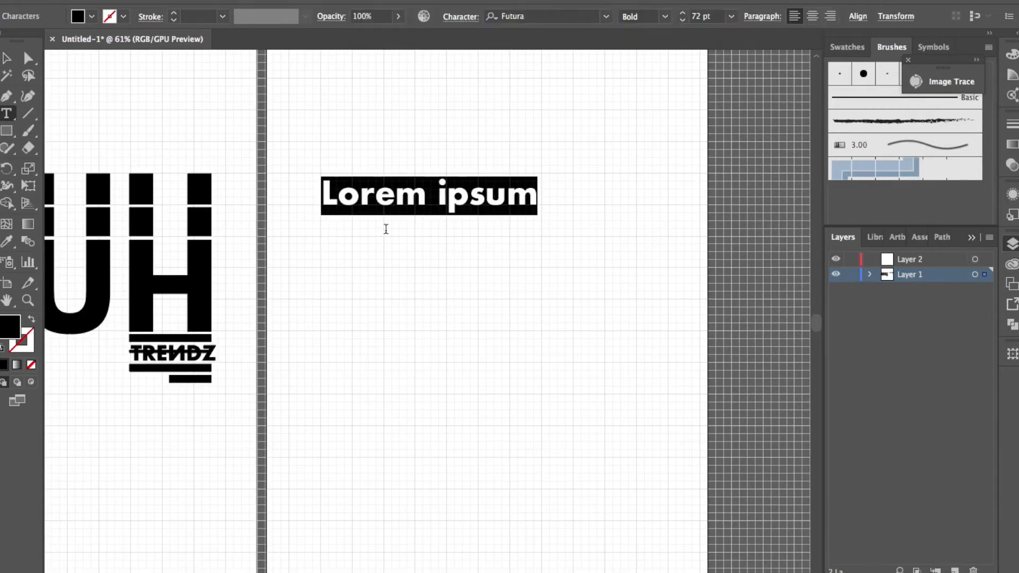
type("LOYA")
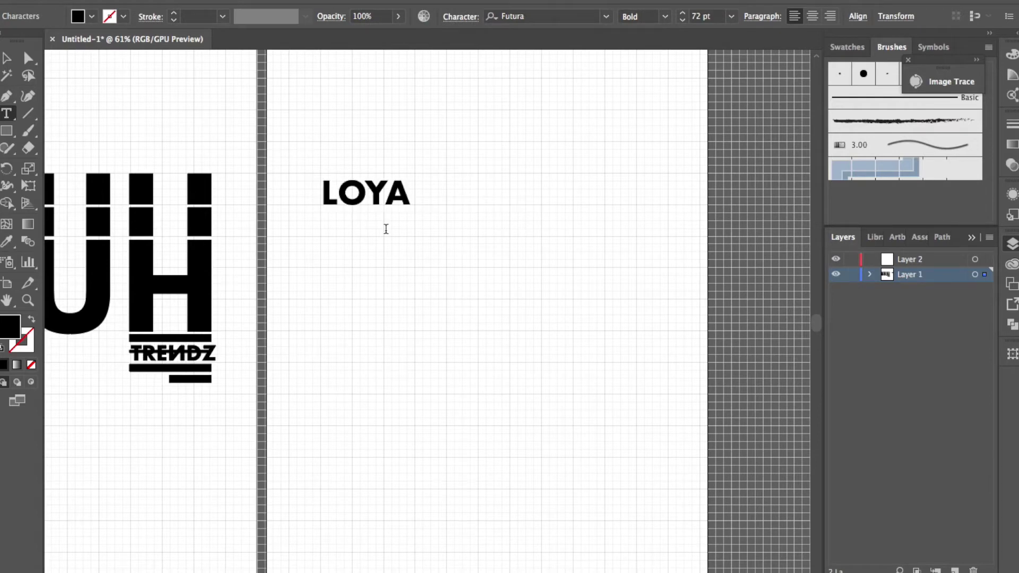
type("LE")
key("Escape")
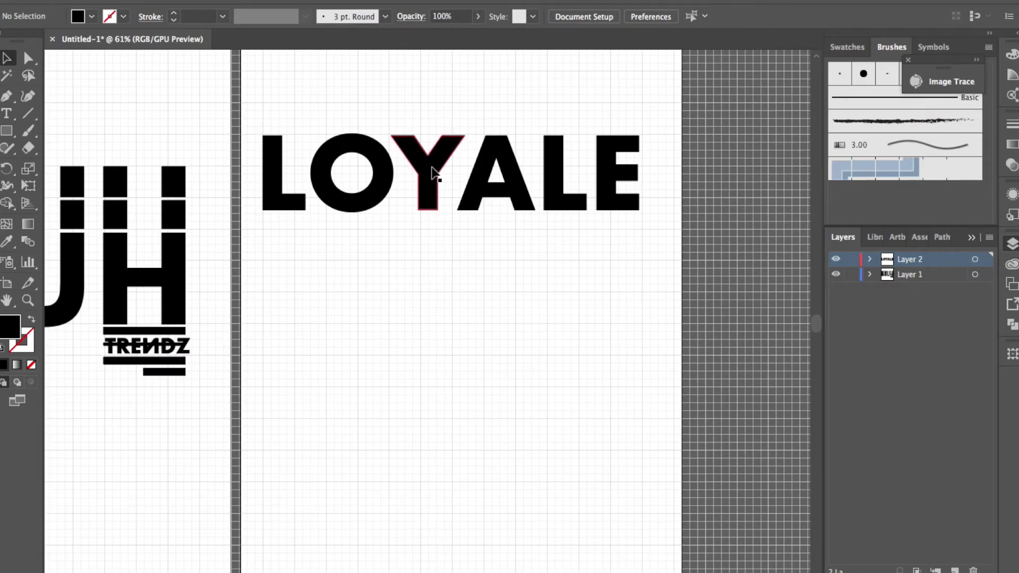
Alt-drag two copies of LOYALE down the artboard, the third placed directly beneath the second.
left_click_drag(430, 166, 431, 401)
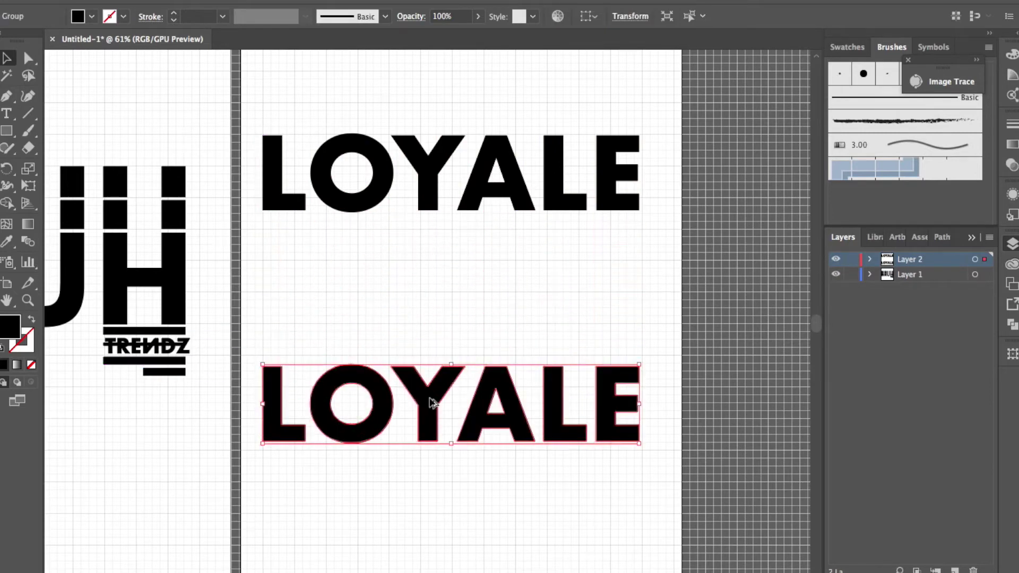
left_click_drag(430, 401, 433, 500)
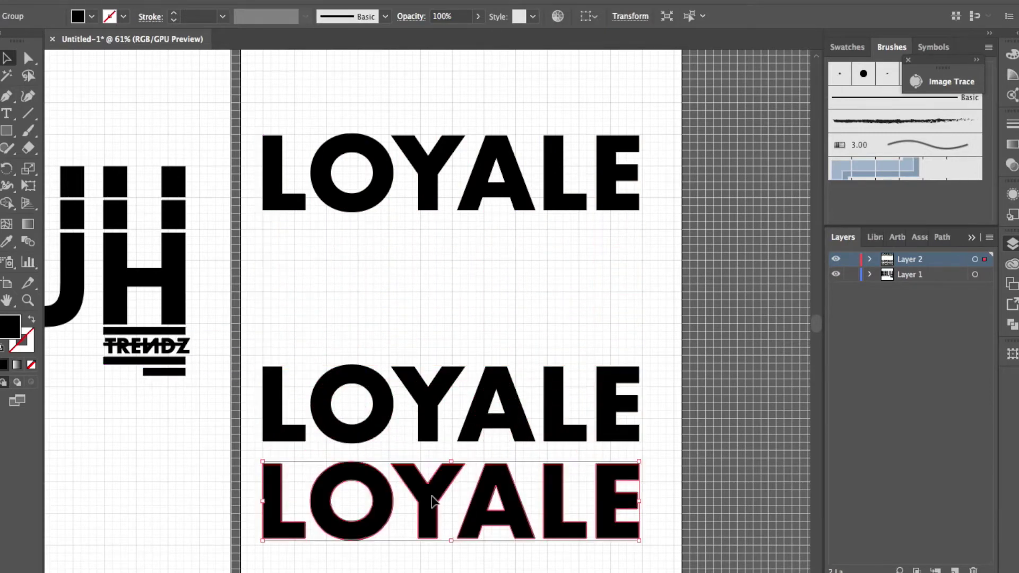
left_click(466, 324)
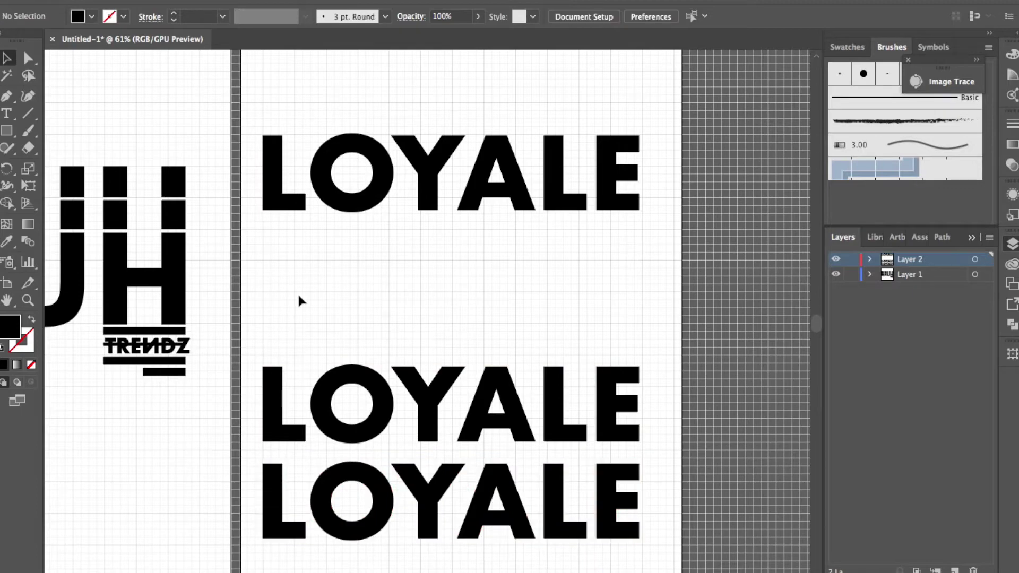
scroll(211, 268, "left", 5)
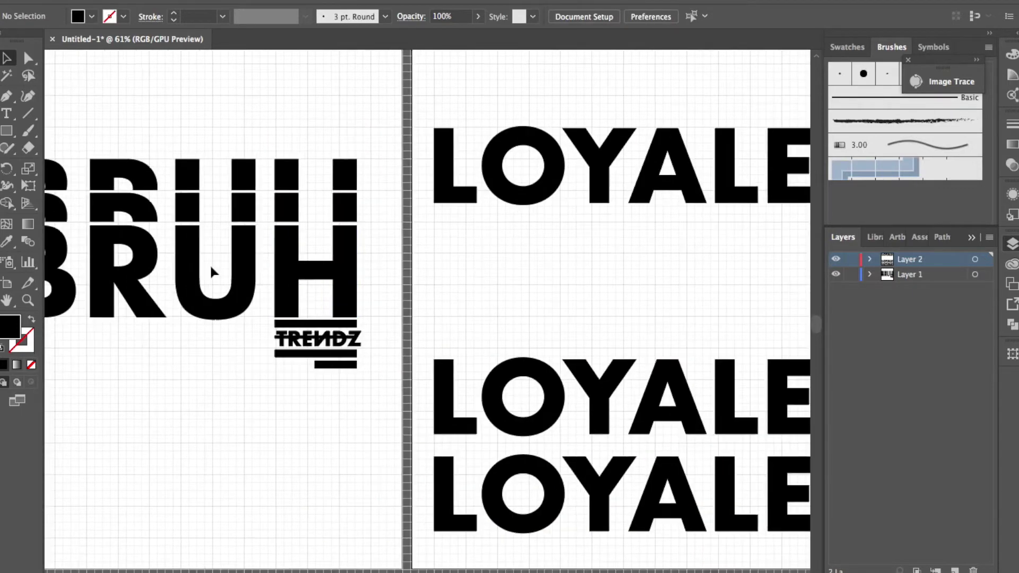
scroll(633, 246, "right", 5)
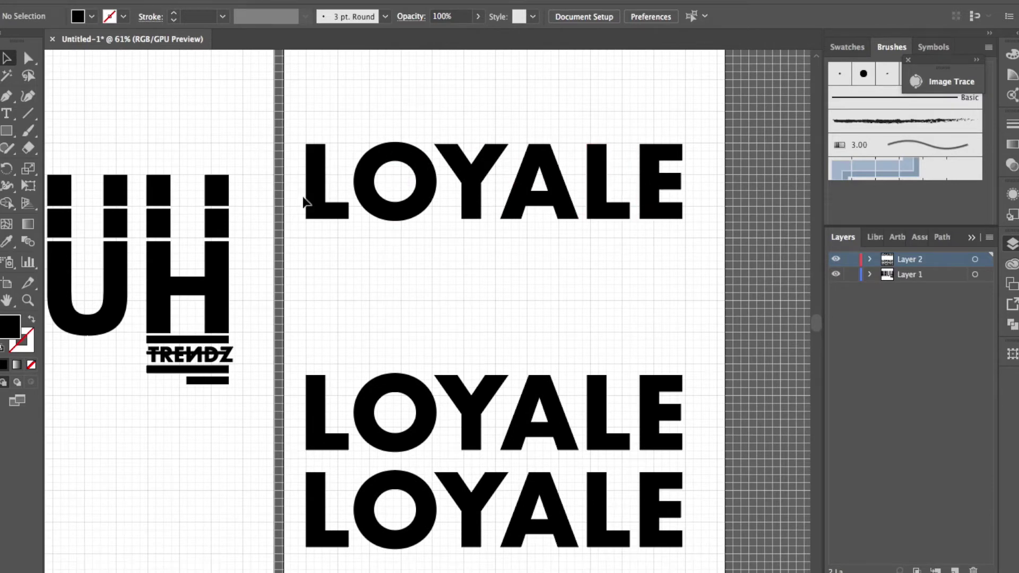
left_click(10, 133)
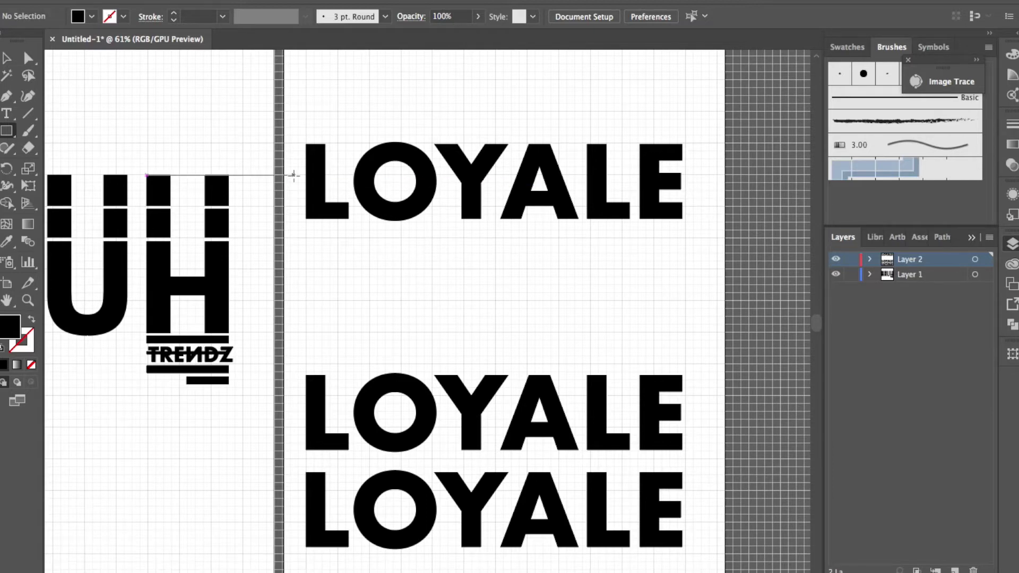
Draw a rectangle over the lower part of the top LOYALE and select it with the letters.
left_click_drag(294, 175, 721, 275)
key("v")
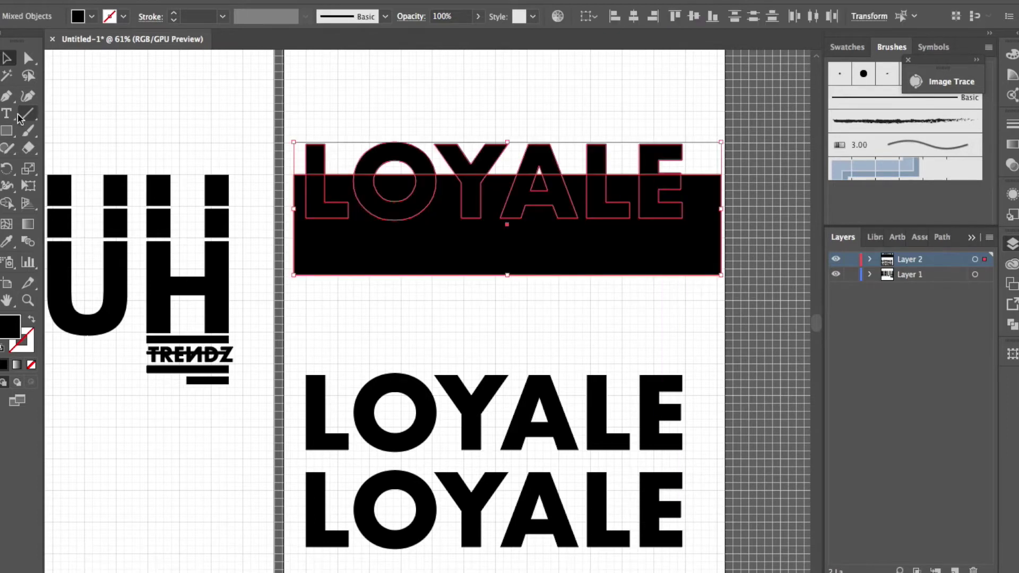
left_click(9, 202)
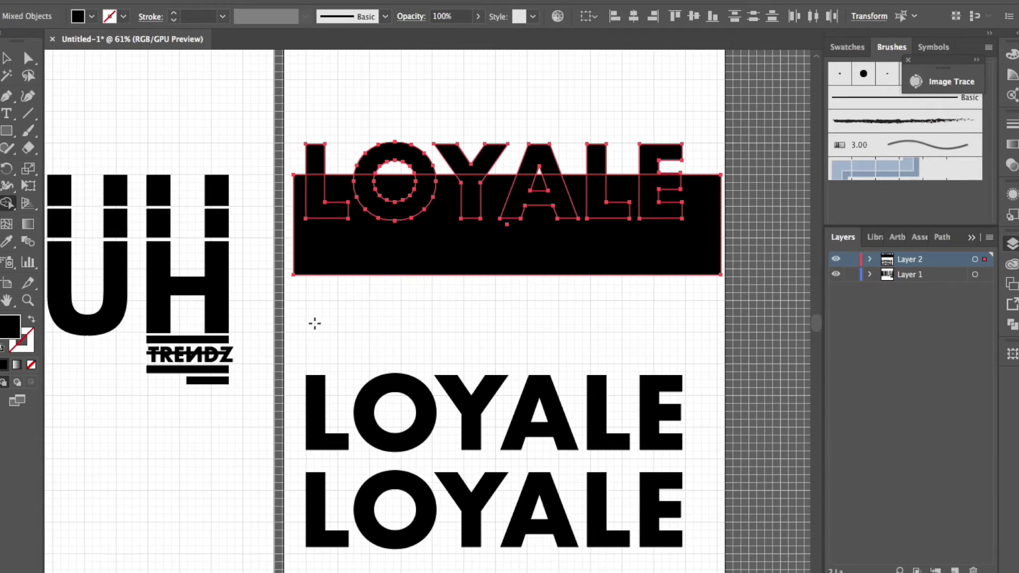
With Shape Builder, delete the rectangle and the lower halves of L, O, Y, A, L and E.
left_click(403, 240, "alt")
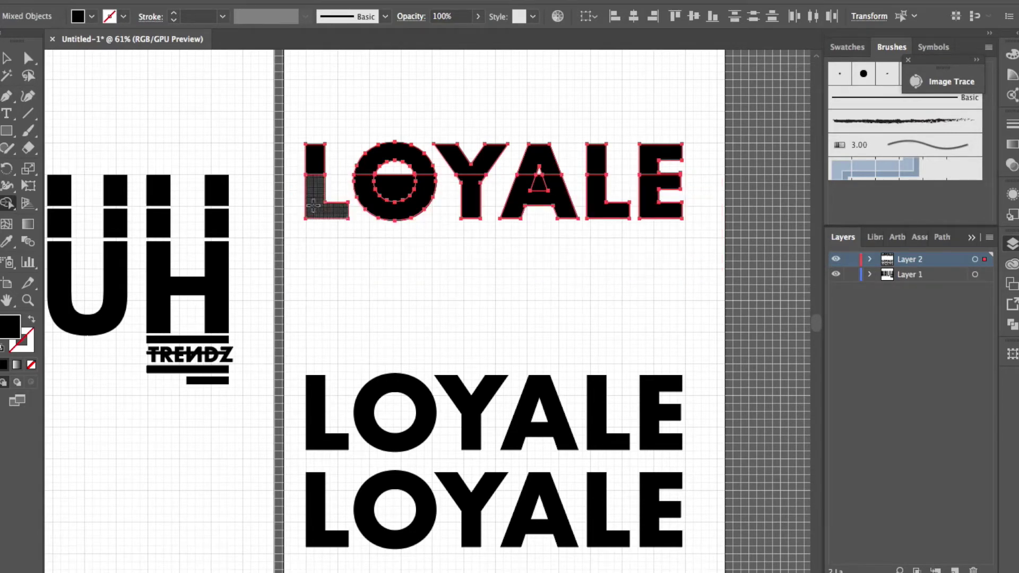
key("super+z")
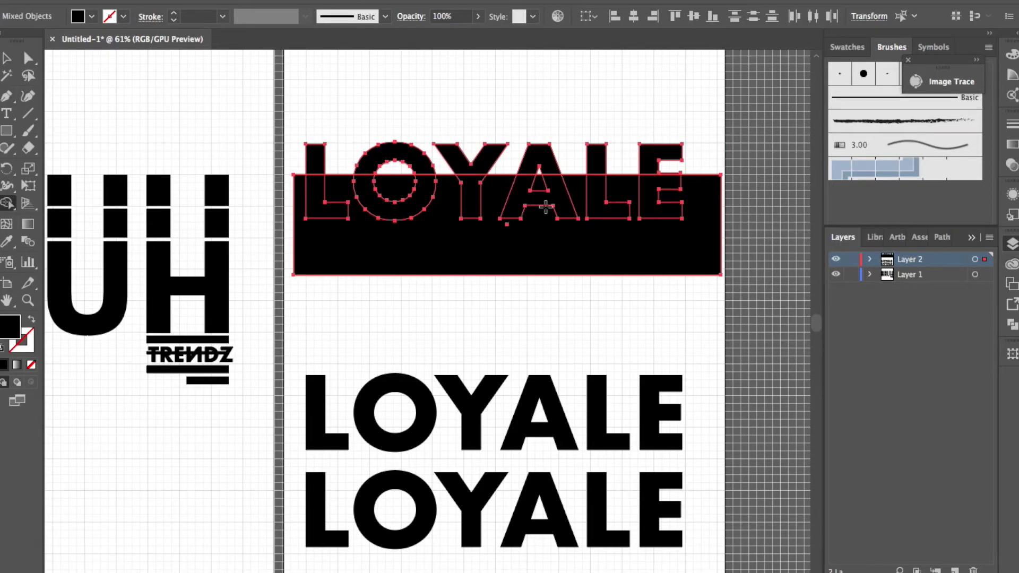
left_click(585, 245, "alt")
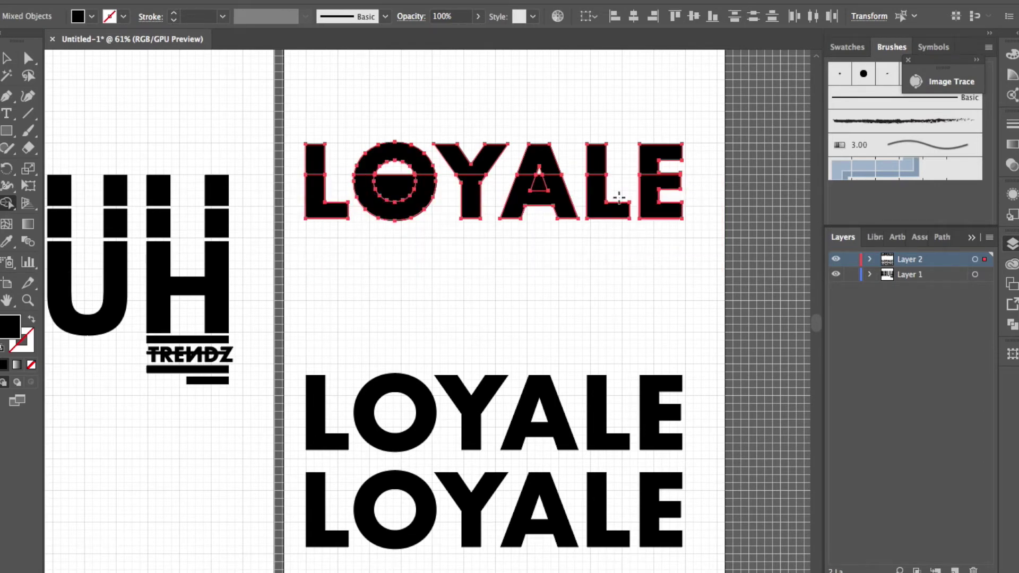
left_click(316, 205, "alt")
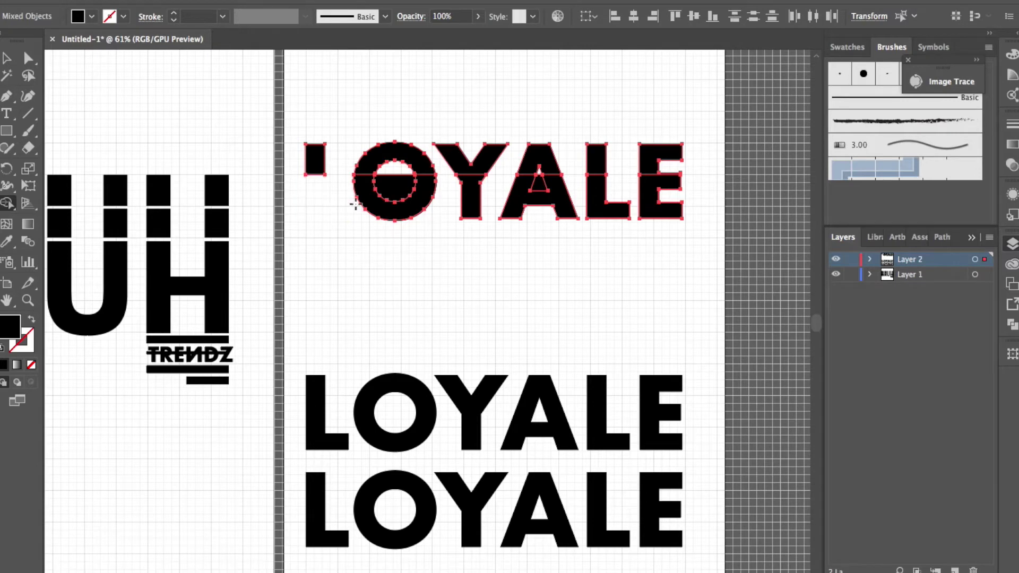
left_click(367, 203, "alt")
left_click(406, 181, "alt")
left_click_drag(463, 193, 688, 198)
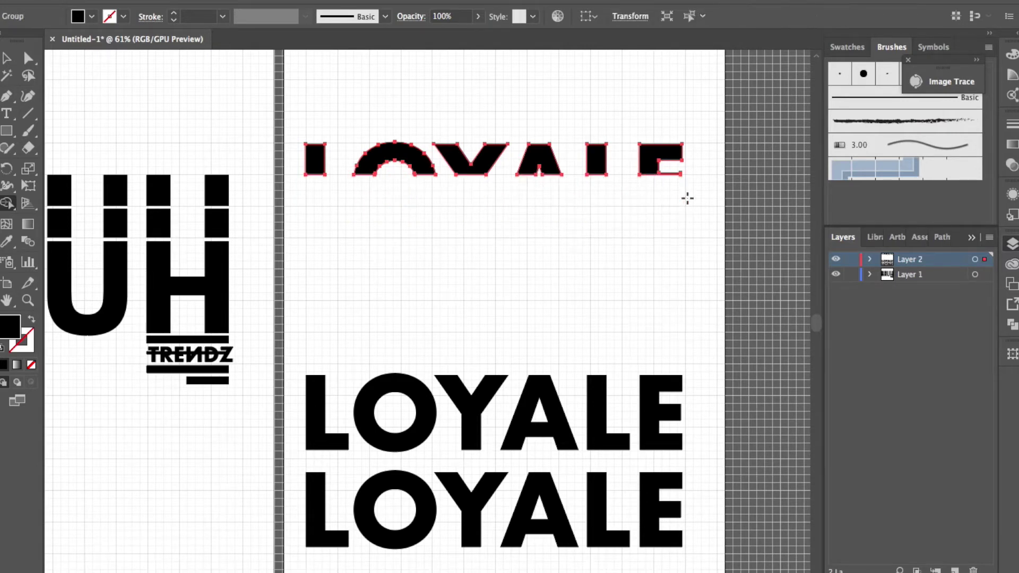
left_click(12, 60)
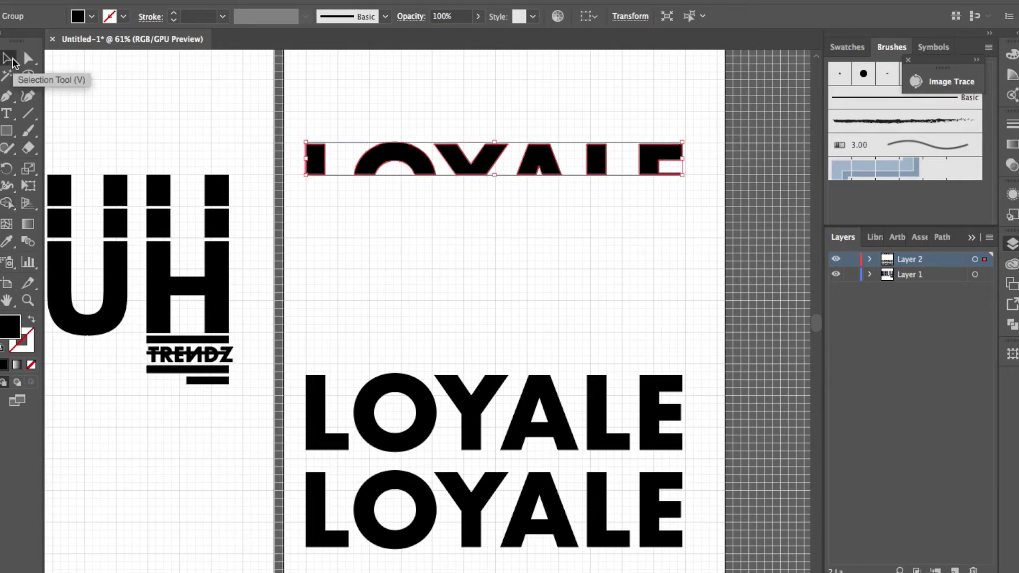
left_click(381, 231)
Move the middle LOYALE up under the top slice and draw a rectangle over its lower part.
left_click(552, 411)
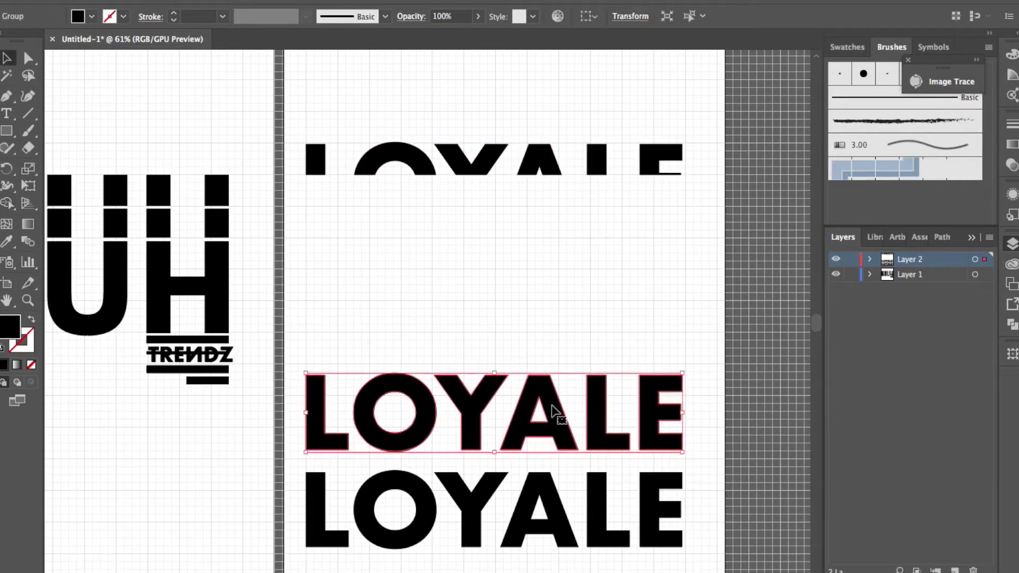
left_click_drag(552, 411, 536, 212)
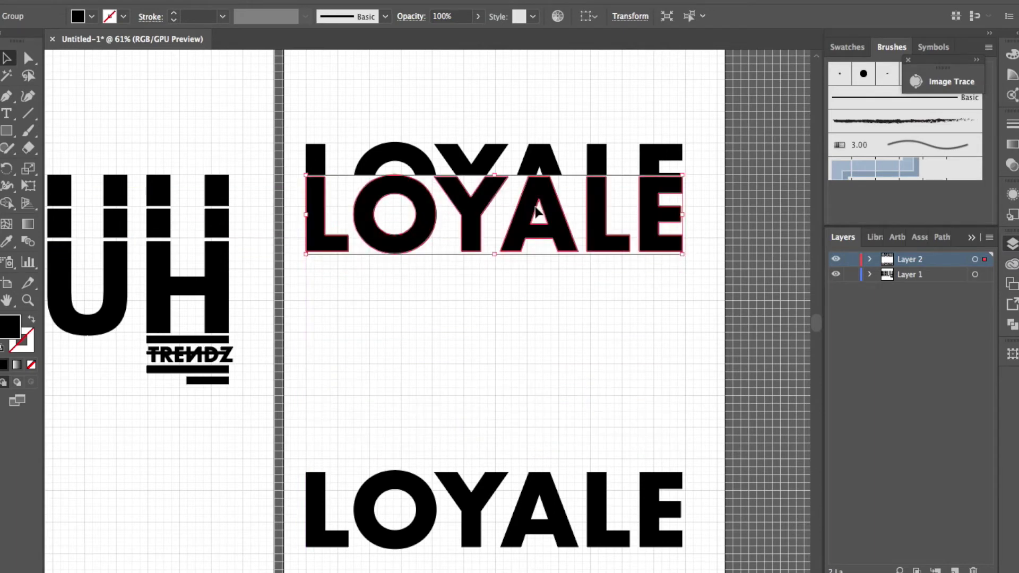
key("m")
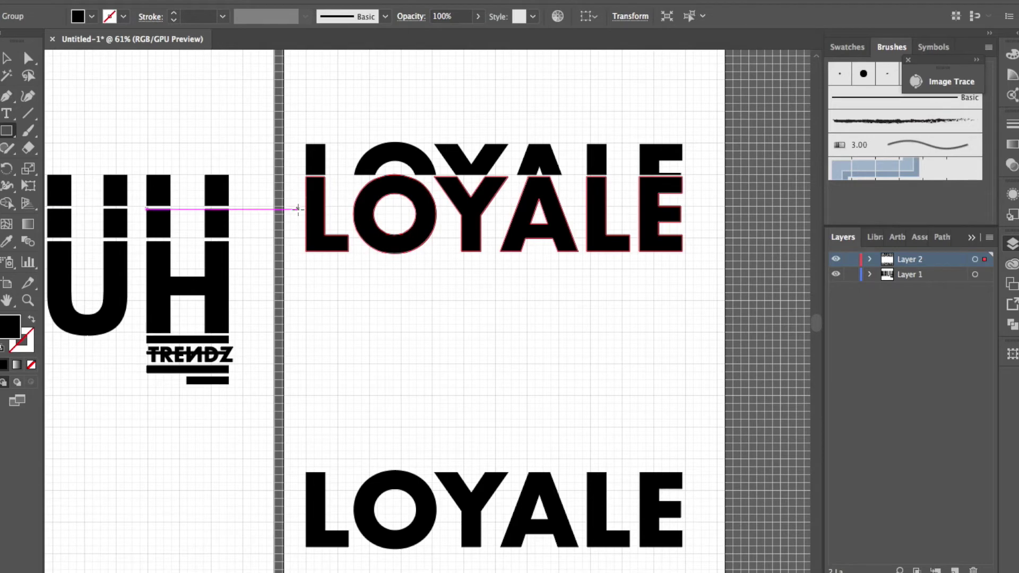
left_click_drag(298, 205, 709, 299)
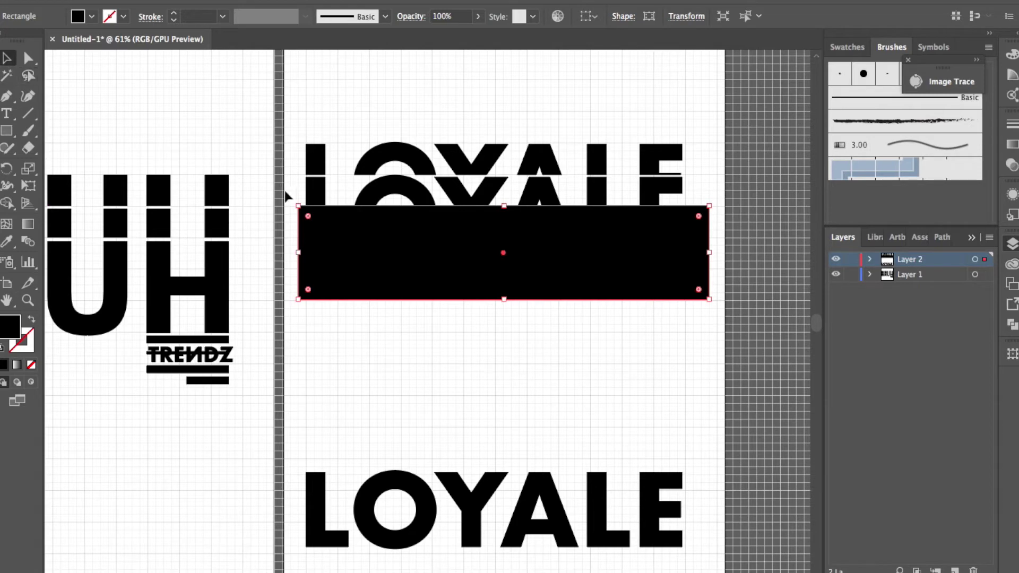
With Shape Builder, delete the rectangle and lower letter parts, leaving a thin strip of letter tops.
left_click_drag(289, 186, 696, 352)
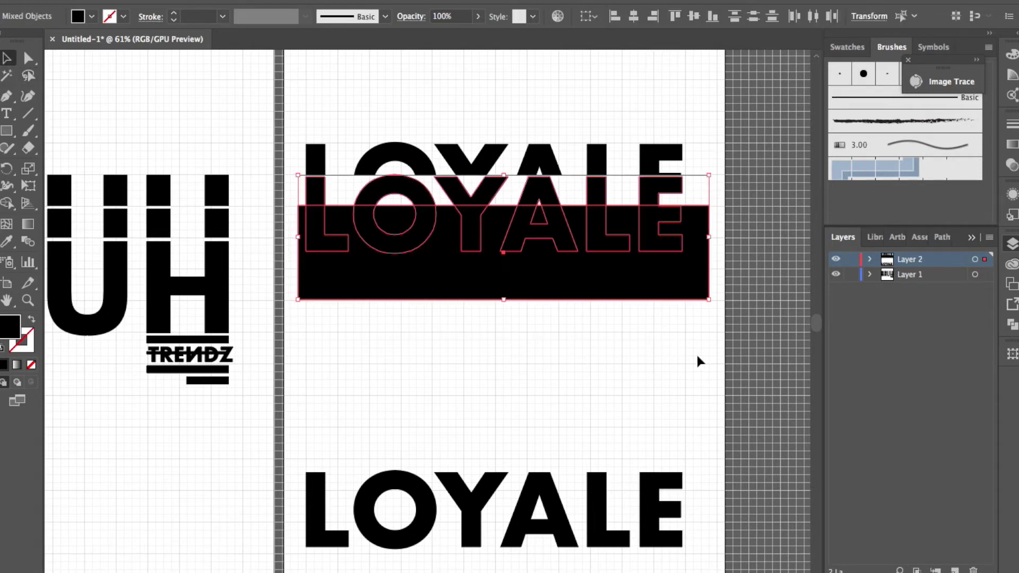
left_click(9, 202)
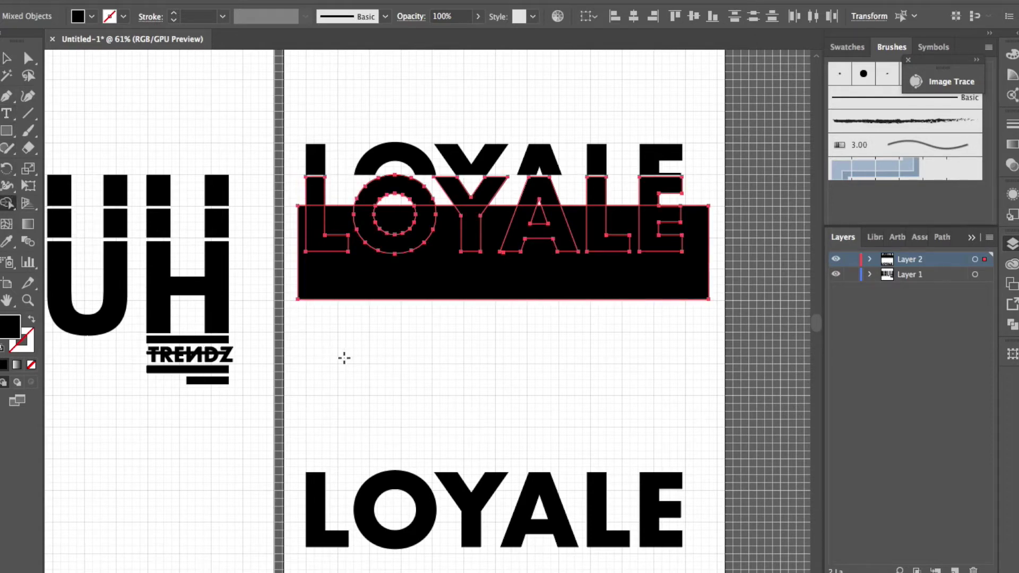
mouse_move(359, 331)
left_mouse_down()
mouse_move(318, 280)
mouse_move(319, 248)
mouse_move(346, 232)
mouse_move(402, 234)
left_mouse_up()
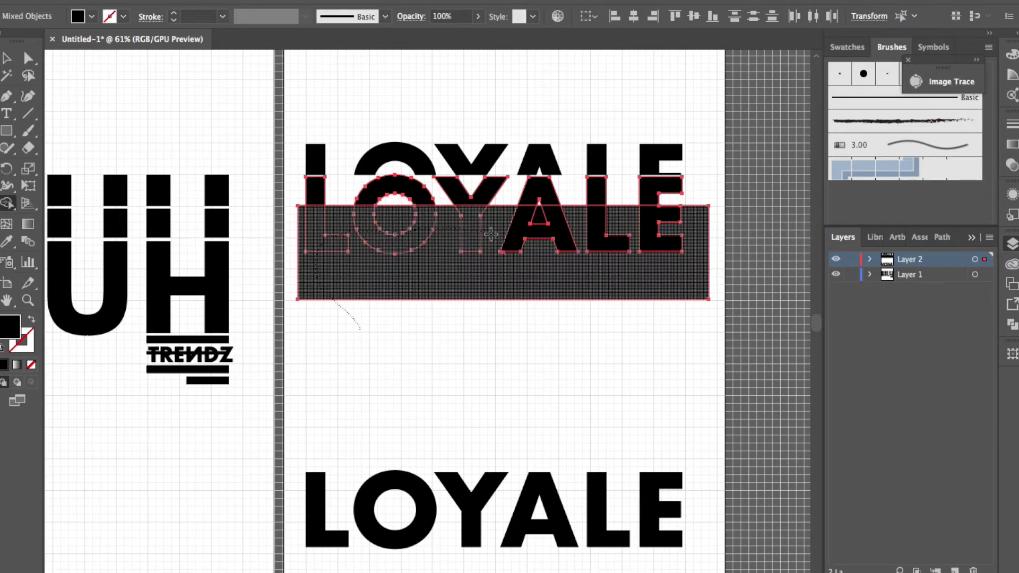
left_click_drag(491, 234, 698, 236)
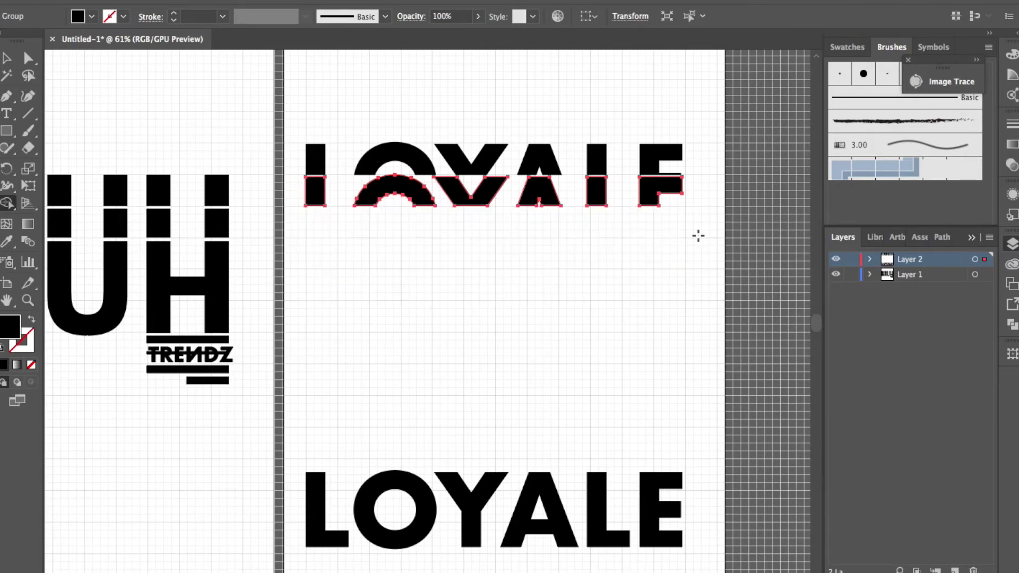
key("v")
left_click(268, 96)
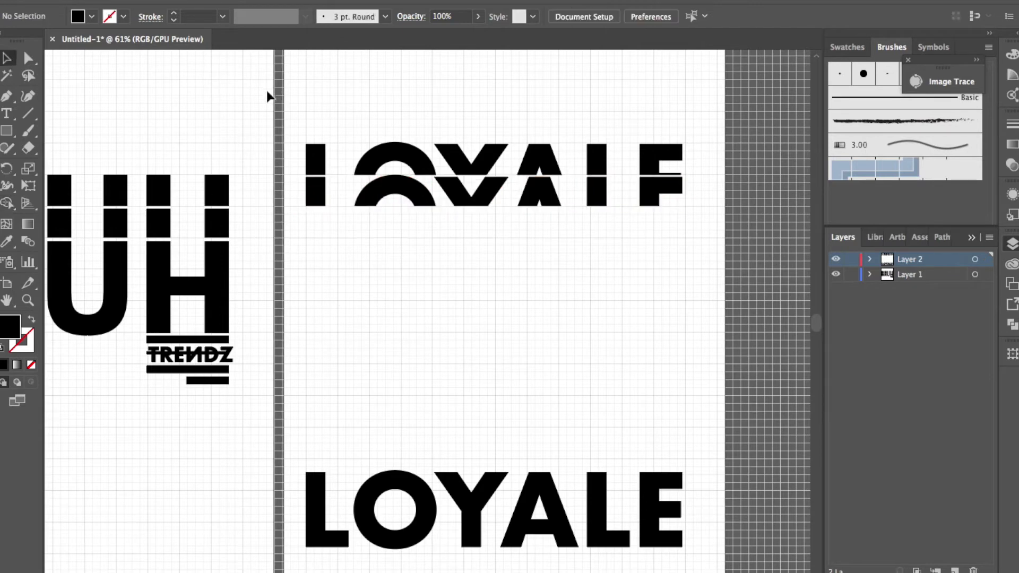
Move the full bottom LOYALE up beneath the two sliced rows.
left_click(547, 500)
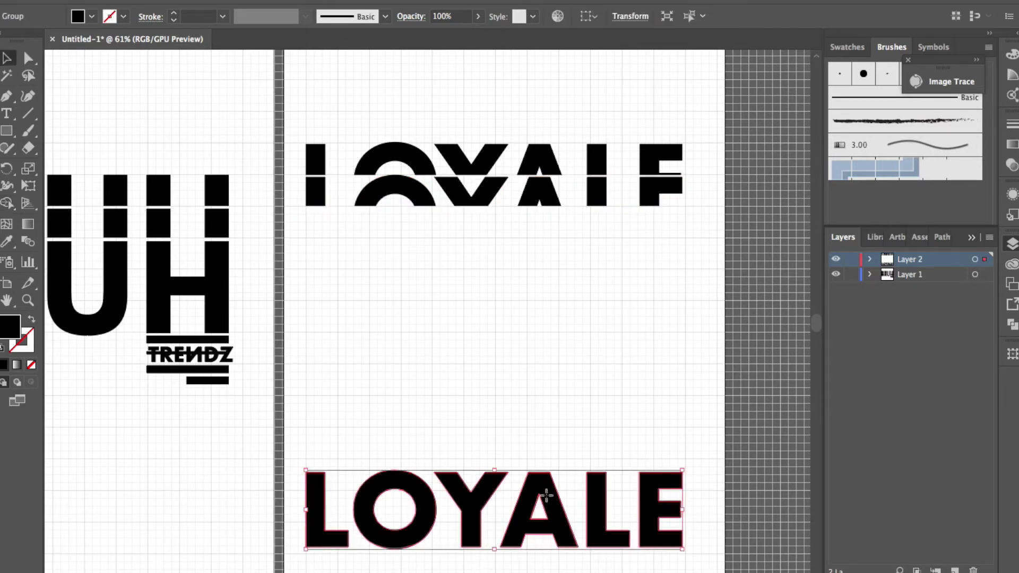
left_click_drag(545, 491, 517, 241)
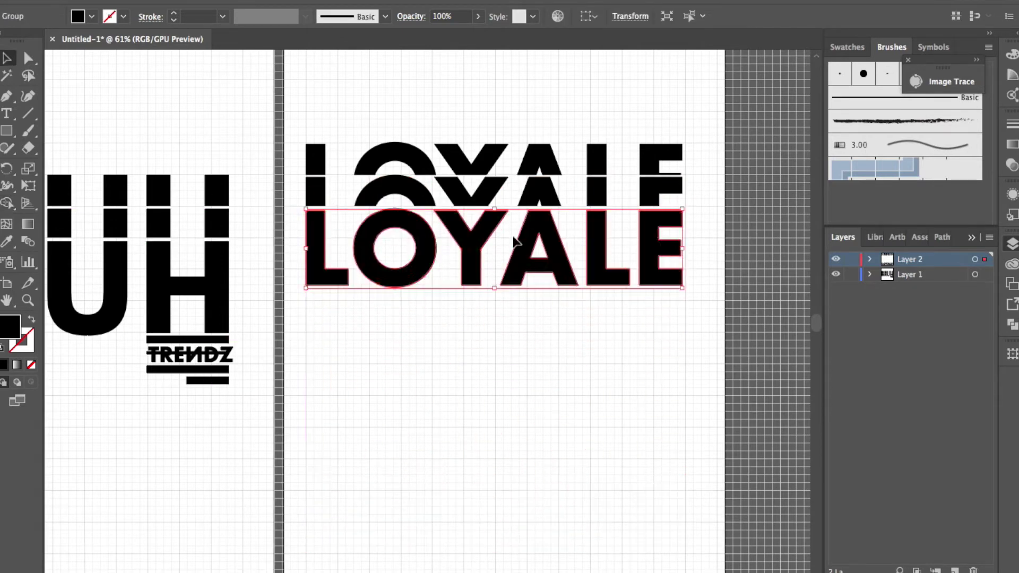
left_click(502, 359)
scroll(210, 260, "right", 3)
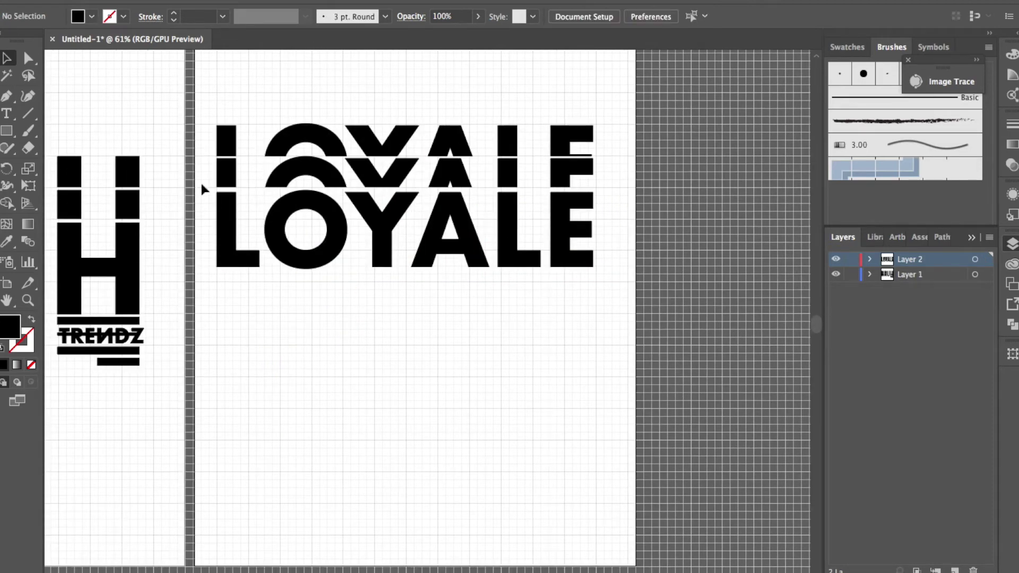
Nudge the middle LOYALE slice down slightly so the three rows sit tight together.
key("super+1")
left_click_drag(98, 207, 762, 228)
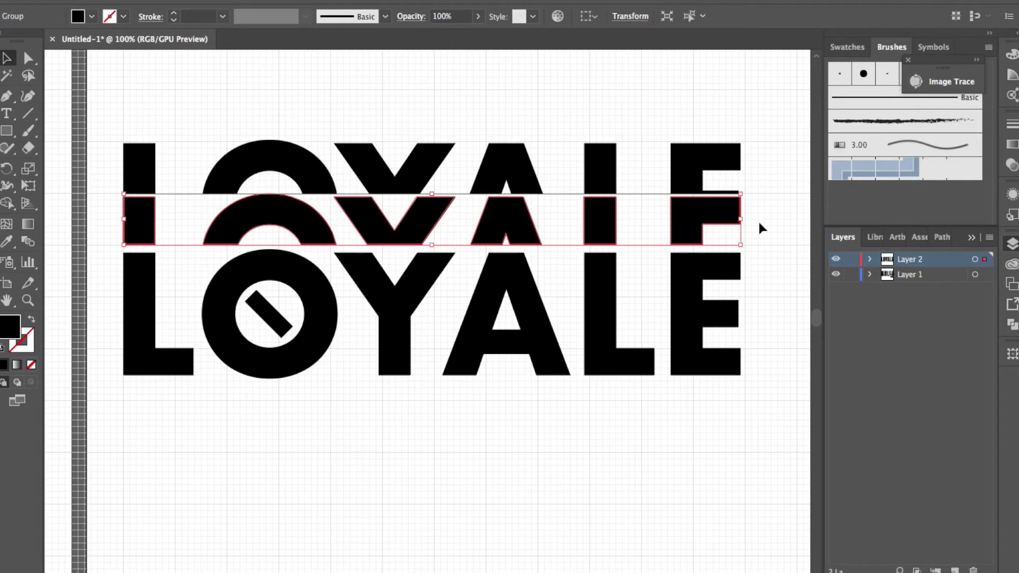
key("Down")
key("Down")
key("Down")
key("Down")
key("Down")
key("Down")
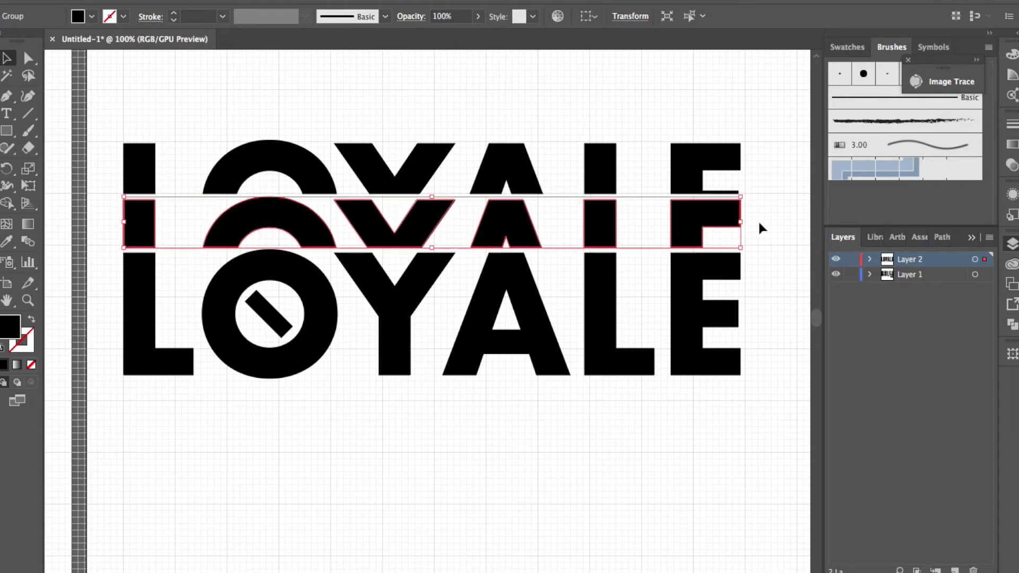
left_click(665, 461)
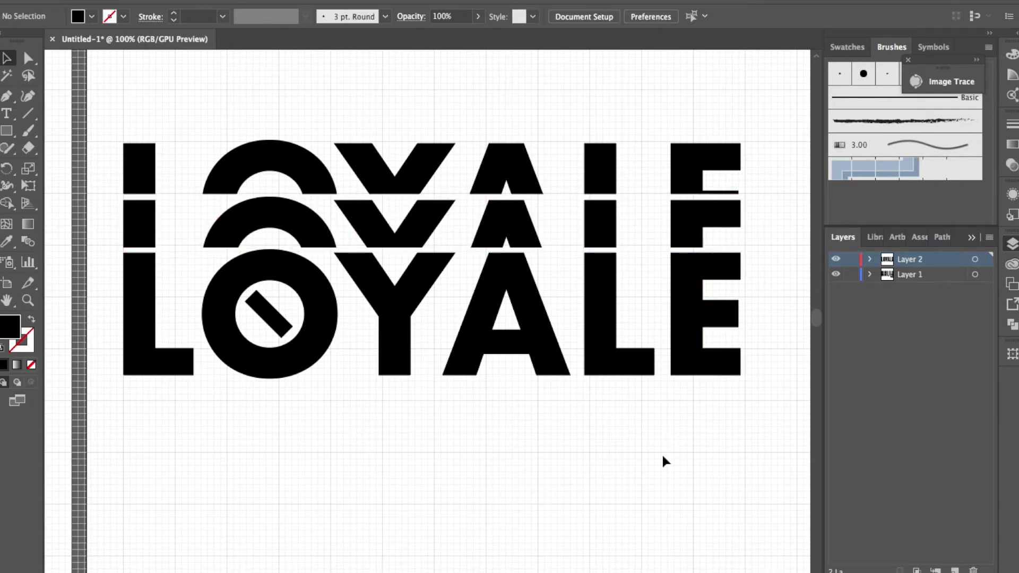
scroll(665, 461, "down", 2)
scroll(665, 462, "right", 3)
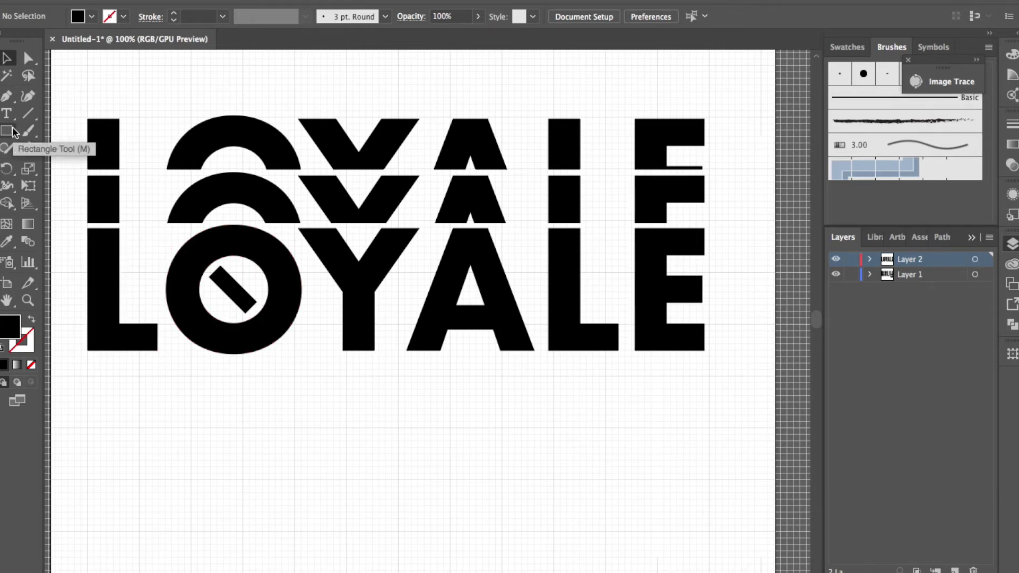
Add ALWYZ text beside the LOYALE stack and scale it up.
left_click(7, 113)
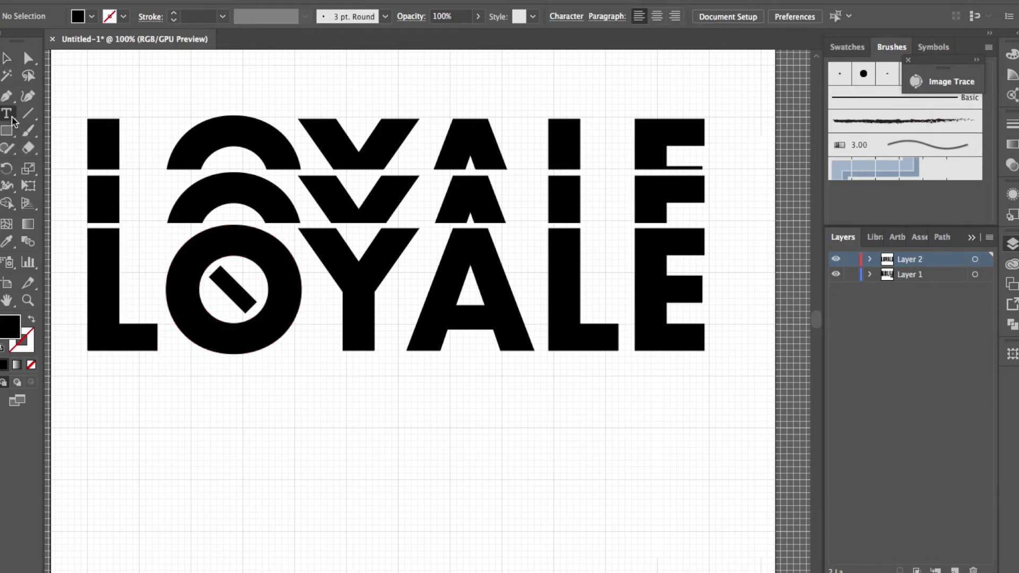
left_click(554, 425)
type("ALWYZ")
key("Escape")
left_click_drag(618, 411, 709, 382)
left_click(698, 476)
Draw a thin black bar above ALWYZ and duplicate it below twice, shortening the bottom bar.
key("m")
left_click_drag(564, 376, 705, 381)
key("v")
left_click_drag(642, 377, 651, 436)
key("ctrl+d")
key("ctrl+plus")
key("ctrl+plus")
key("ctrl+plus")
key("ctrl+plus")
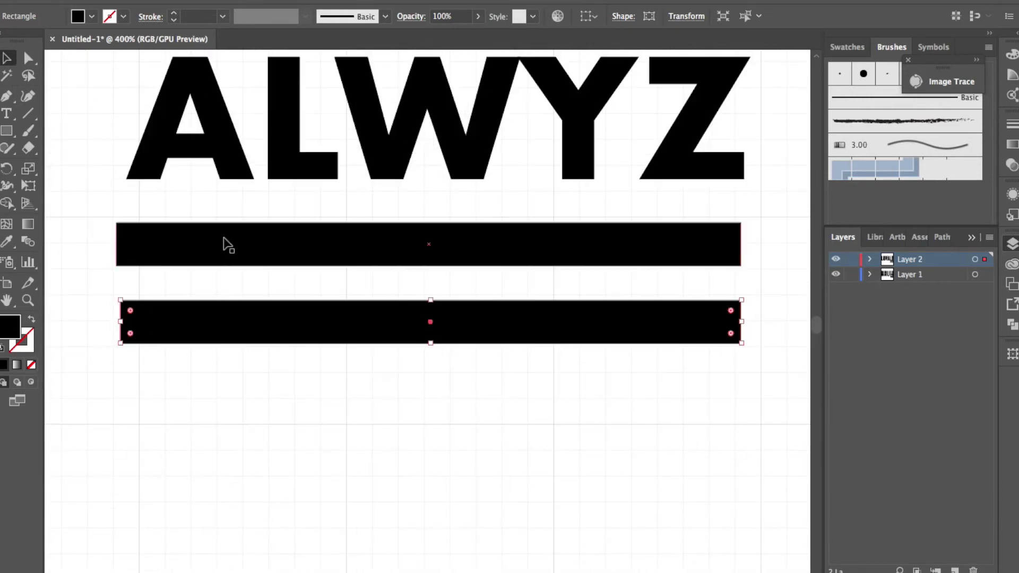
left_click_drag(121, 321, 428, 322)
left_click(428, 387)
scroll(667, 268, "up", 5)
Copy the top bar down as a shorter, thinner strike bar running across ALWYZ.
left_click(755, 248)
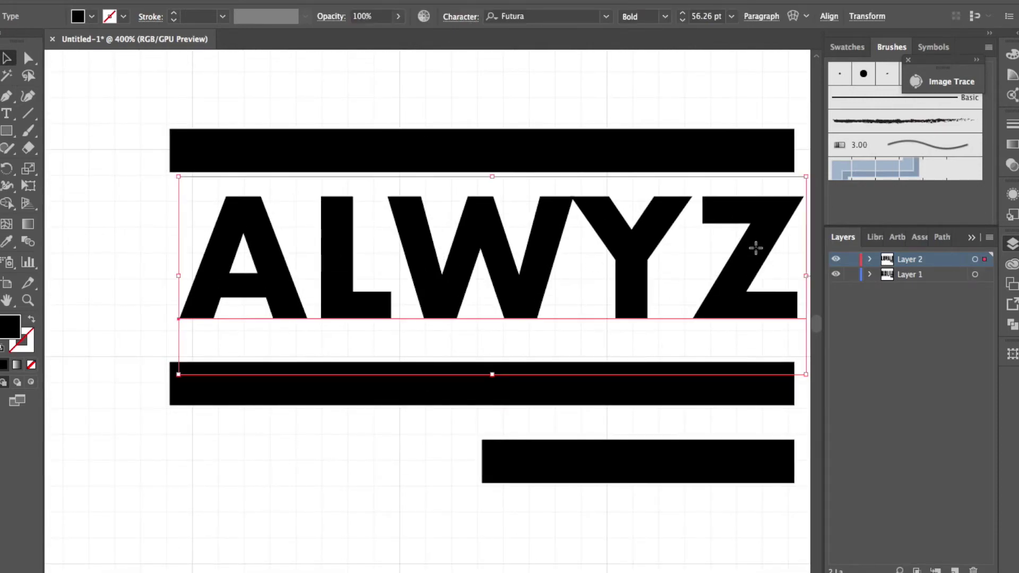
key("ctrl+minus")
key("ctrl+minus")
key("ctrl+minus")
key("ctrl+minus")
key("ctrl+minus")
left_click(380, 403)
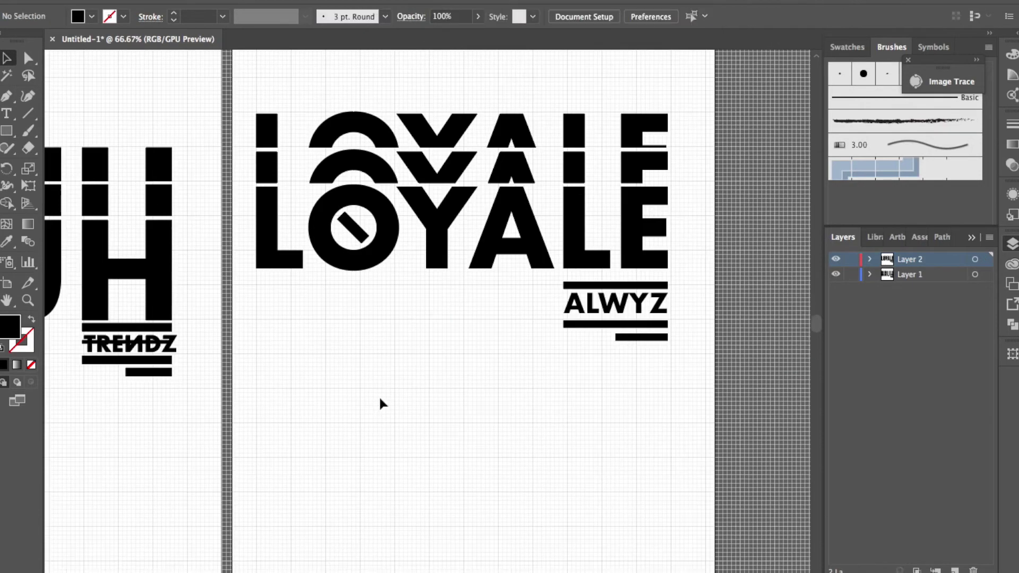
key("ctrl+plus")
key("ctrl+plus")
key("ctrl+plus")
key("ctrl+plus")
scroll(648, 278, "right", 10)
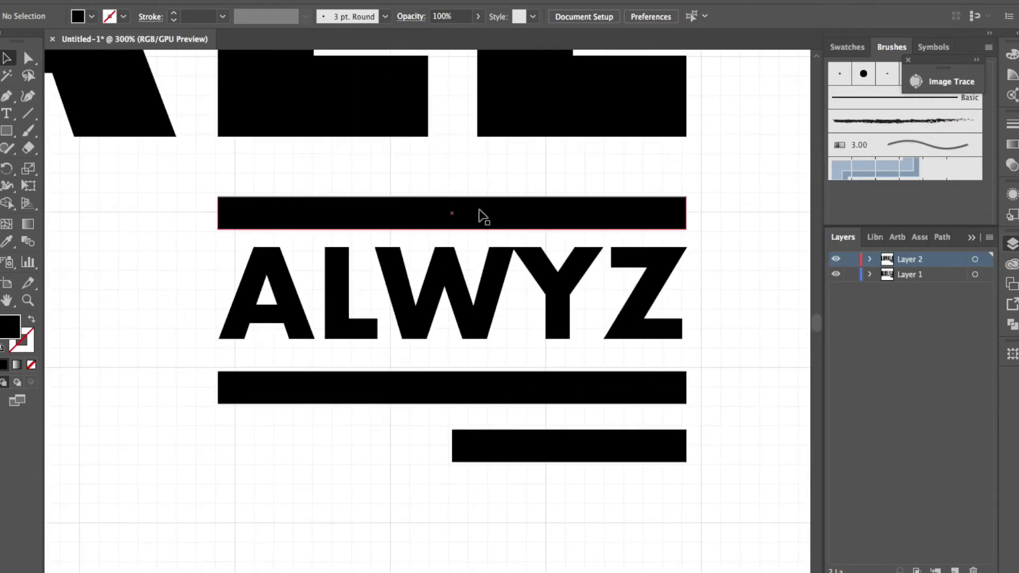
left_click_drag(483, 216, 483, 293)
left_click_drag(686, 289, 649, 289)
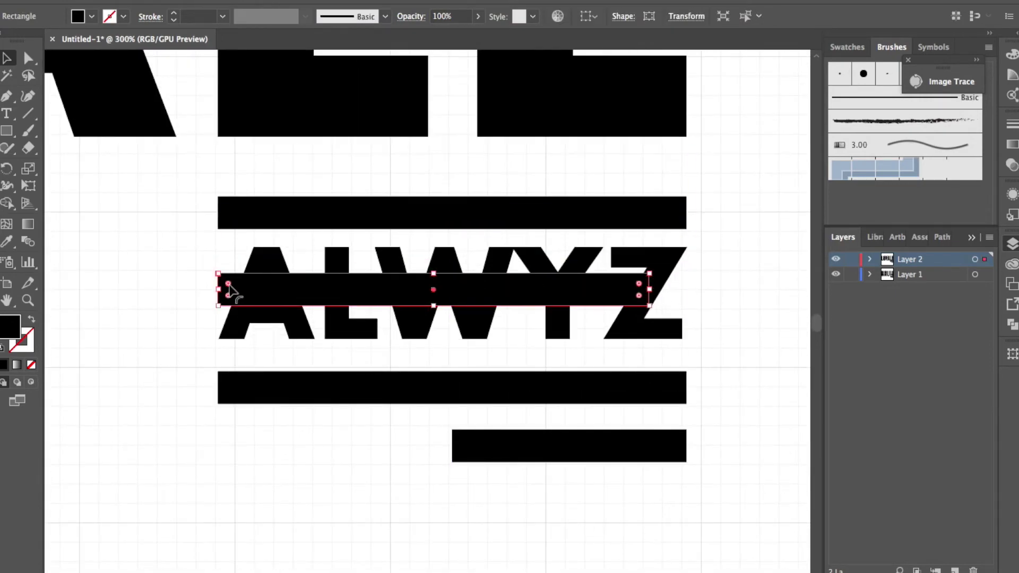
left_click_drag(434, 273, 434, 280)
key("ctrl+shift+a")
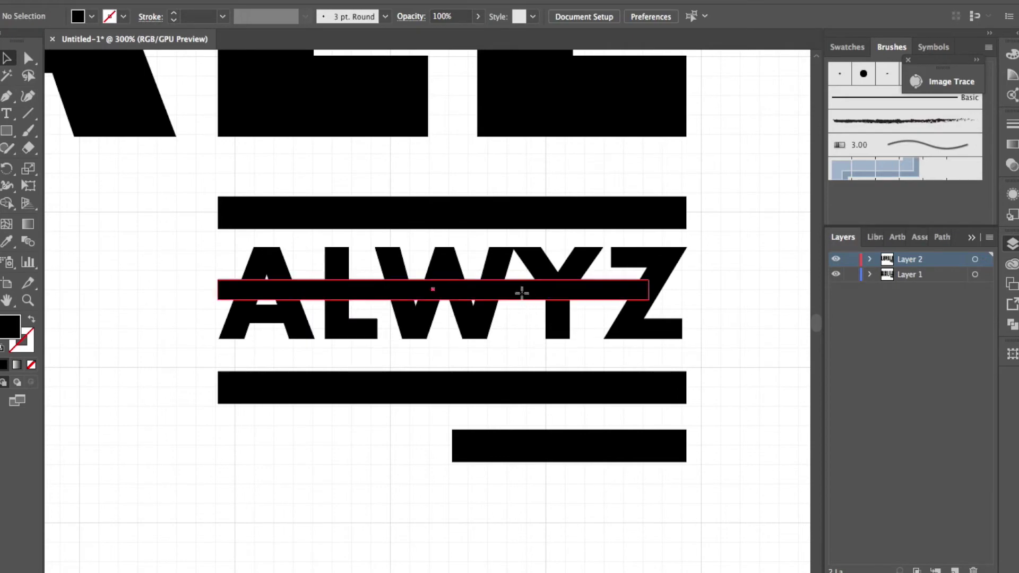
left_click_drag(522, 292, 522, 299)
key("ctrl+shift+a")
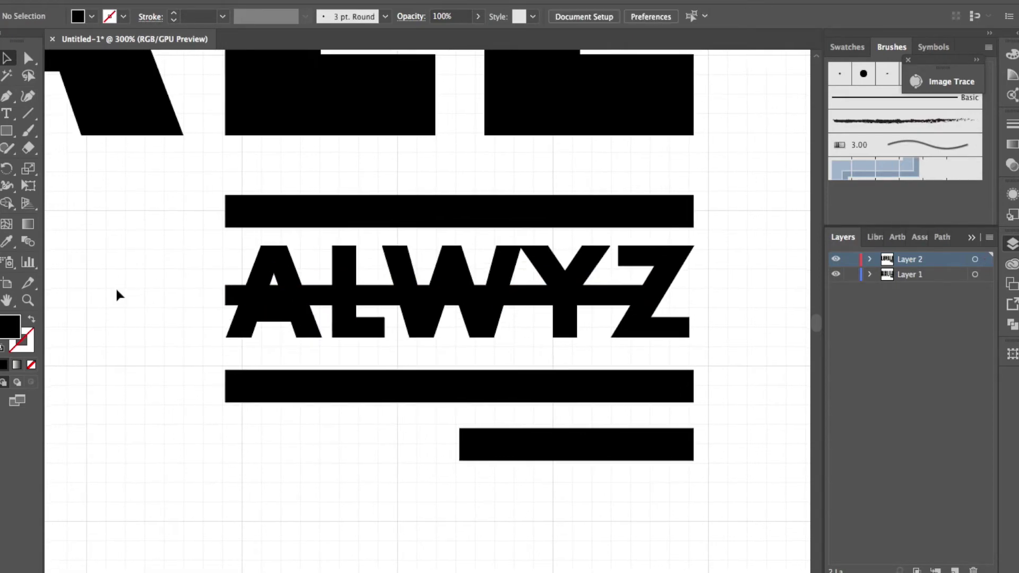
key("ctrl+minus")
key("ctrl+minus")
key("ctrl+minus")
key("ctrl+minus")
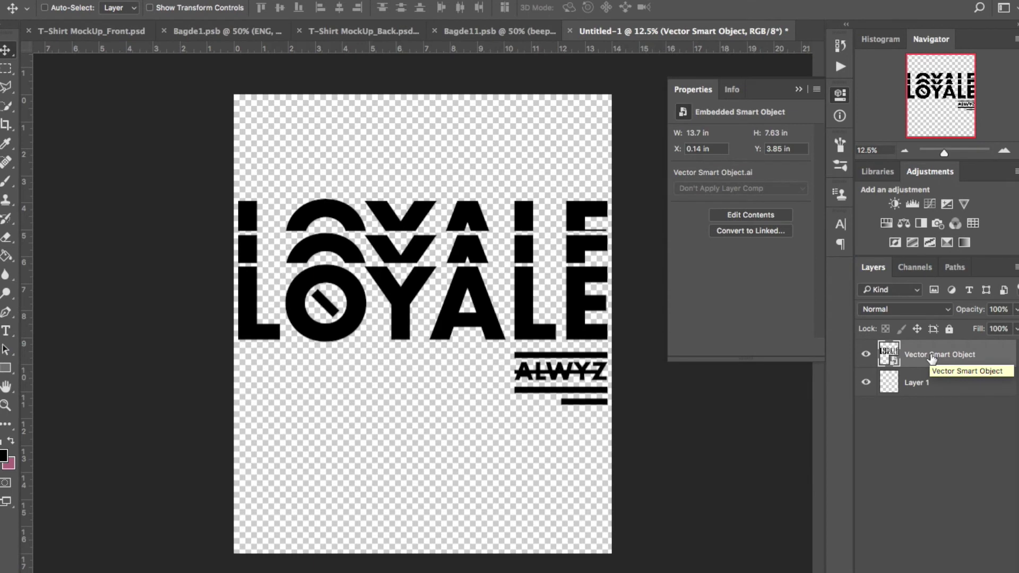
Place dust.jpg over the LOYALE lettering and make it a clipping mask on the artwork.
left_click(973, 555)
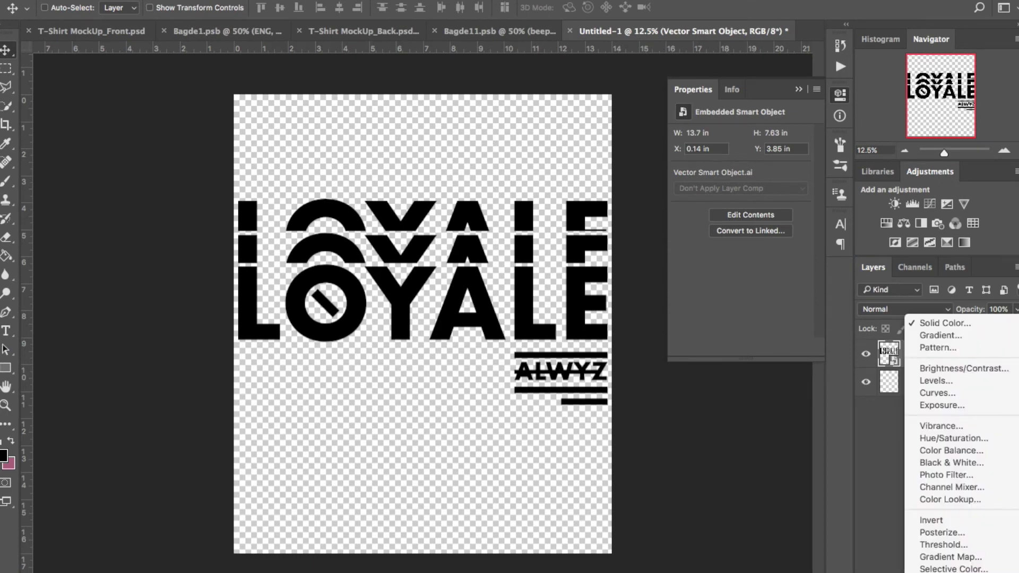
left_click(855, 516)
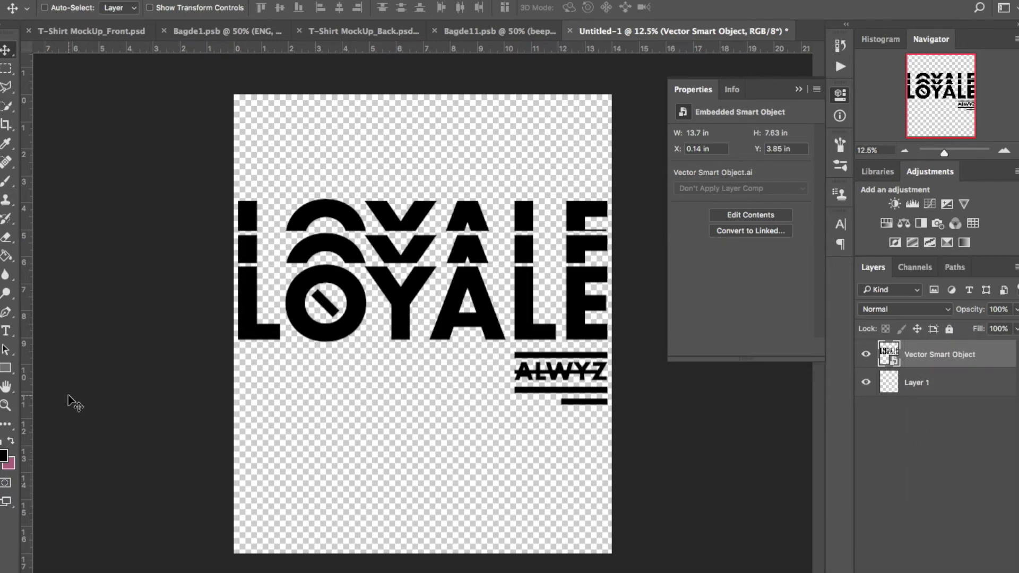
left_click_drag(75, 405, 588, 446)
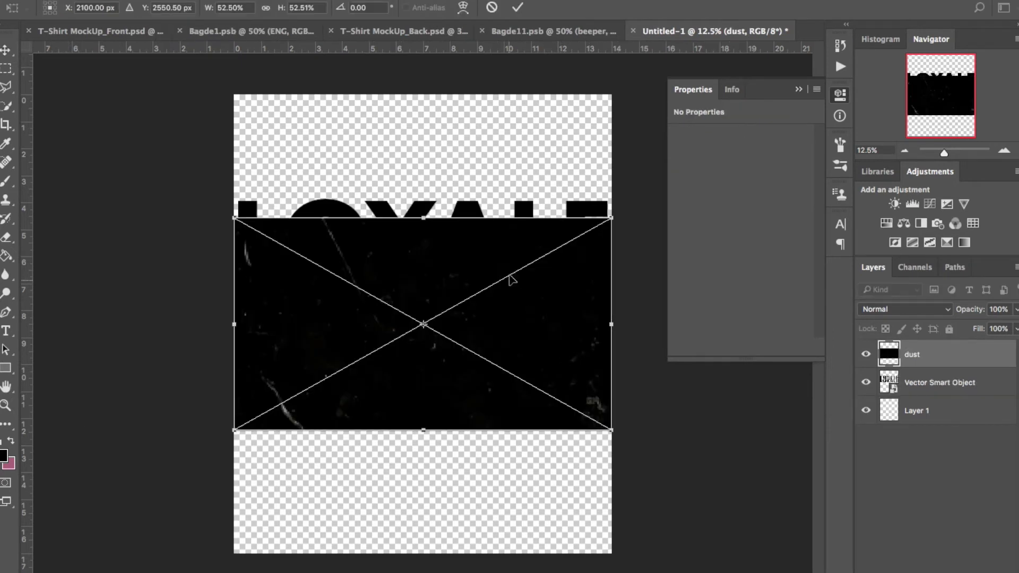
left_click_drag(512, 260, 519, 206)
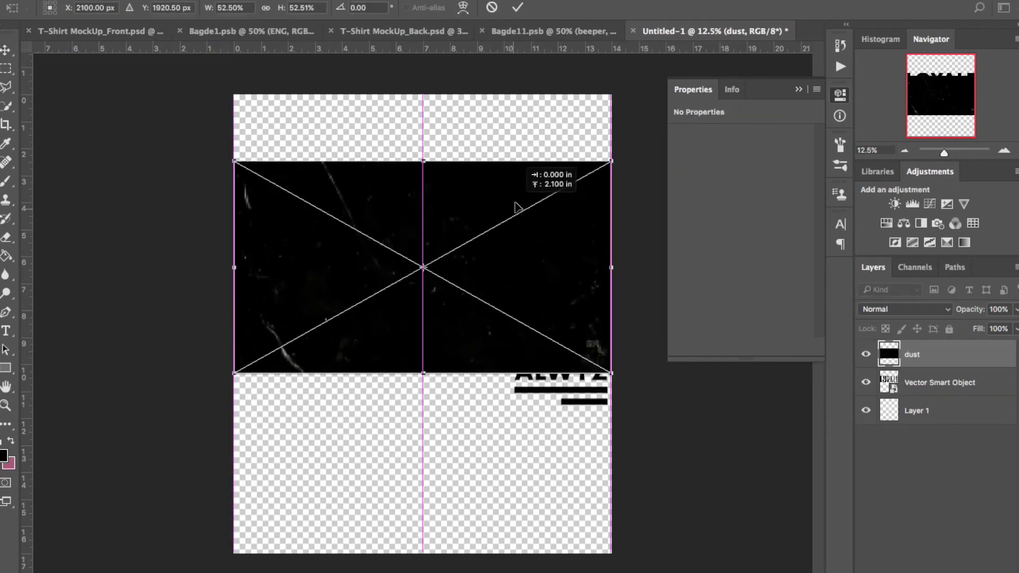
key("Return")
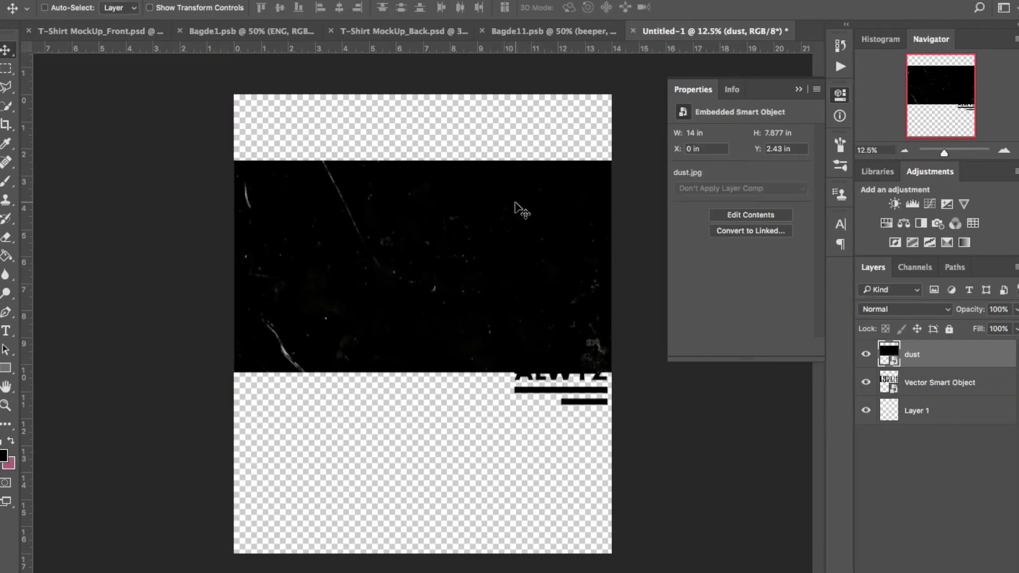
right_click(994, 357)
left_click(913, 286)
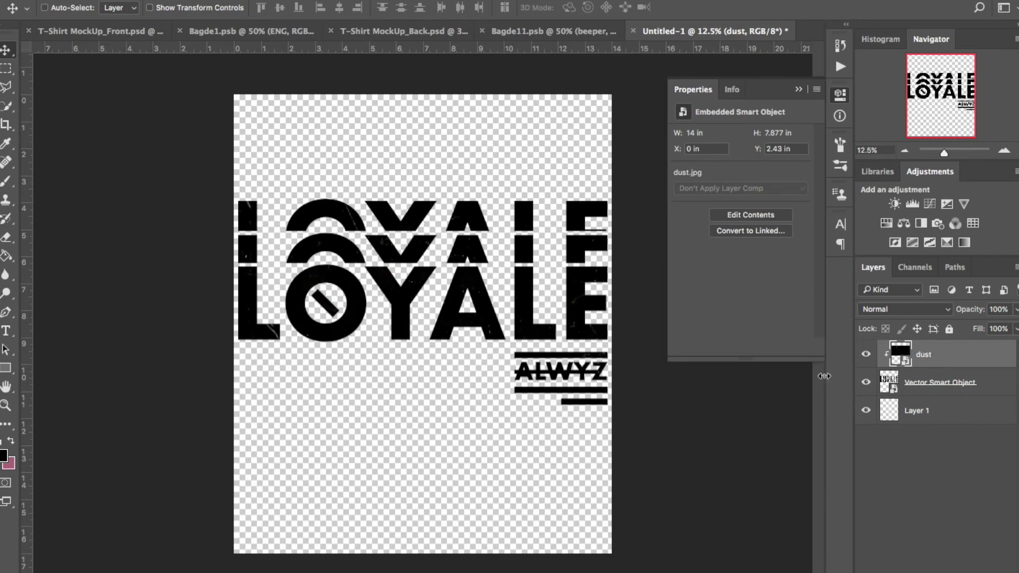
Add a white Solid Color fill layer below the artwork, then drag in the coffee stain image.
left_click(863, 475)
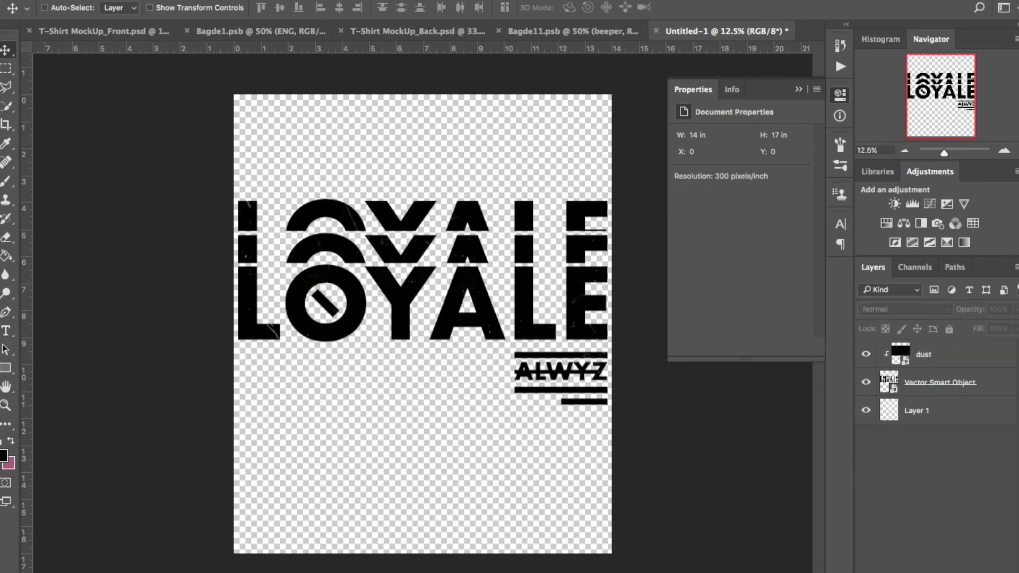
left_click(949, 327)
left_click_drag(690, 210, 590, 59)
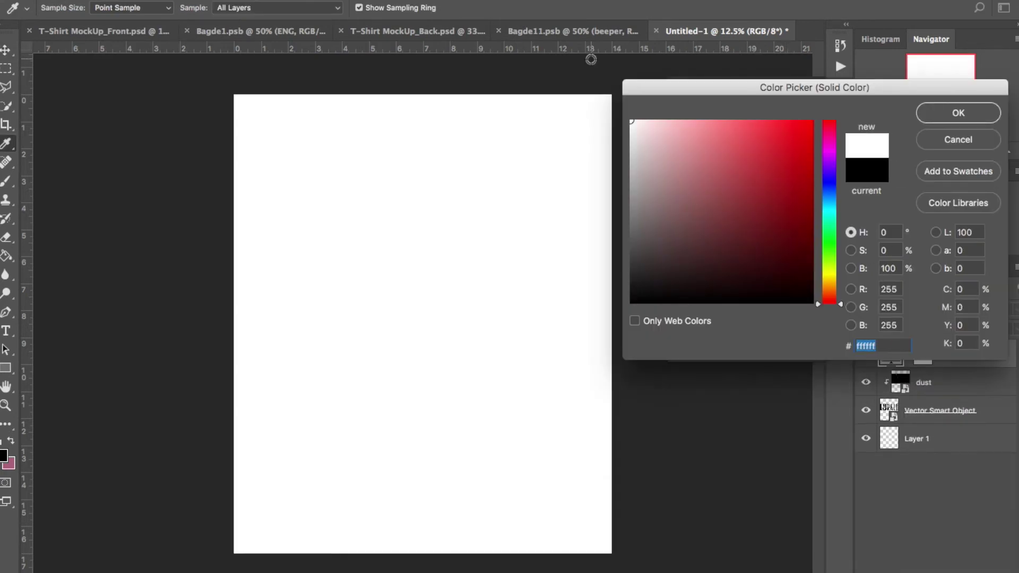
left_click(952, 120)
left_click_drag(894, 362, 892, 453)
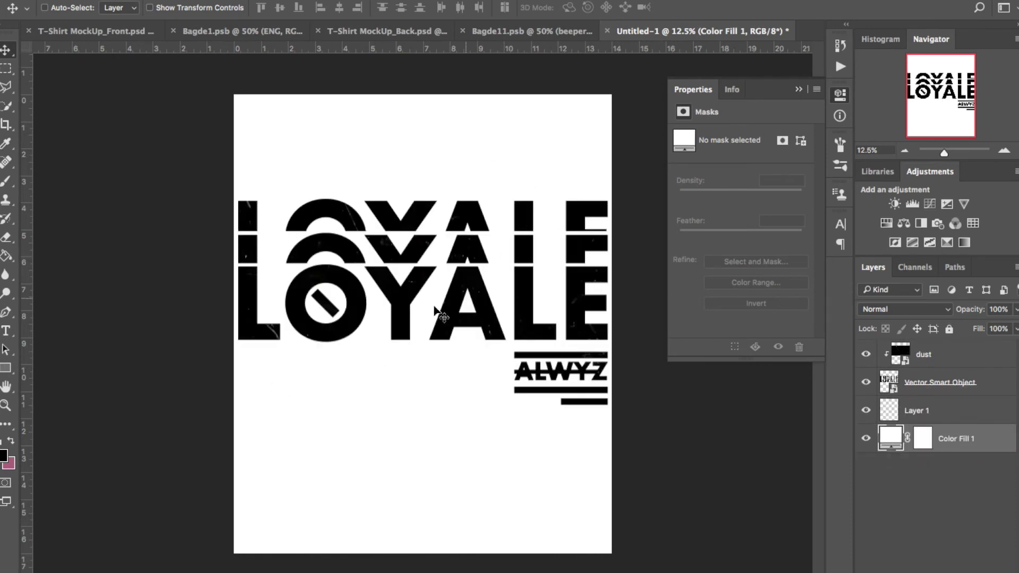
left_click_drag(660, 220, 423, 428)
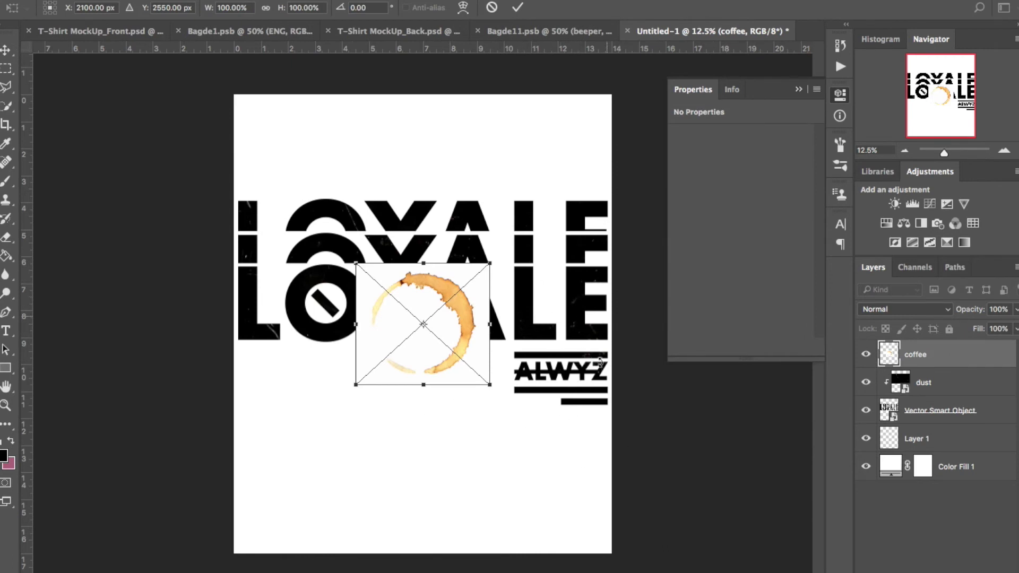
Move the coffee stain over the right-hand LOYALE letters and commit its placement.
left_click_drag(431, 291, 556, 301)
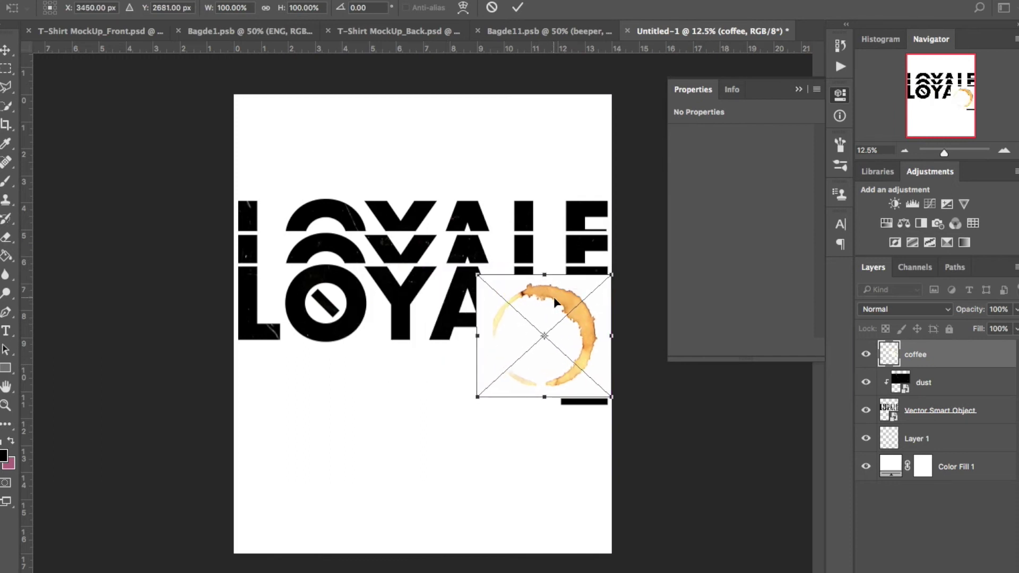
key("Return")
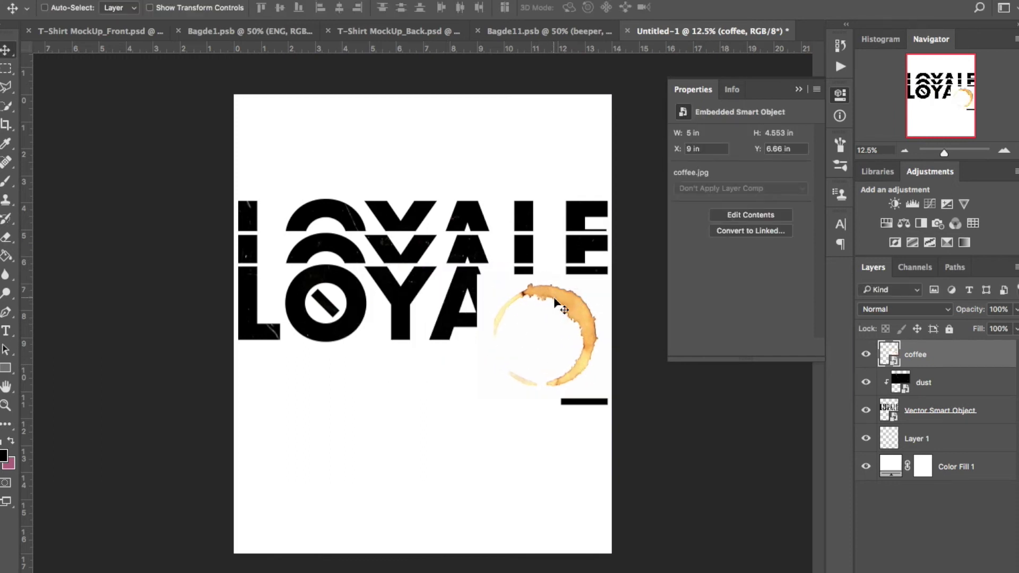
right_click(998, 356)
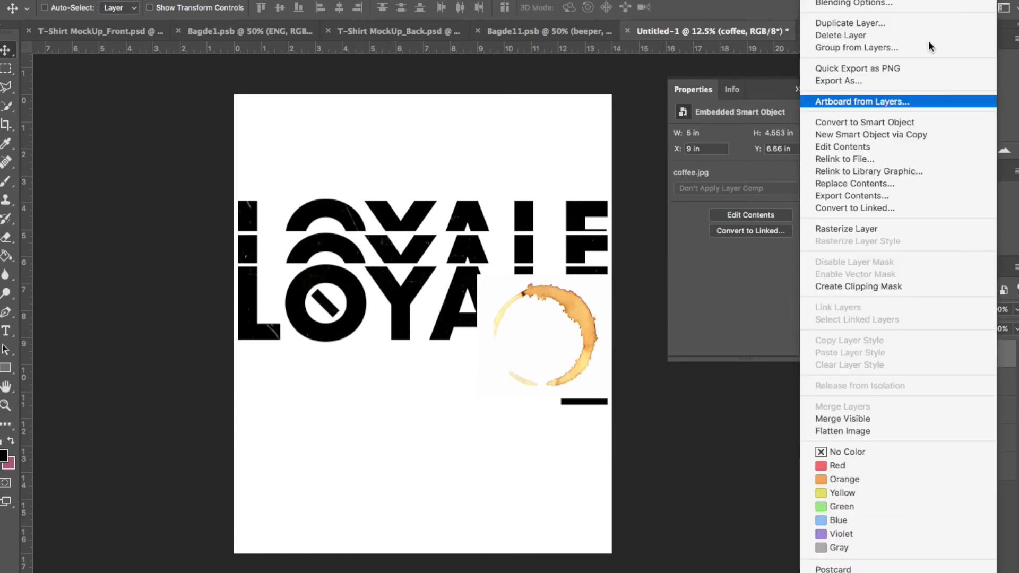
Split the coffee layer's Underlying Layer sliders to 0/29 and 216, then clip it to the dust texture.
left_click(931, 7)
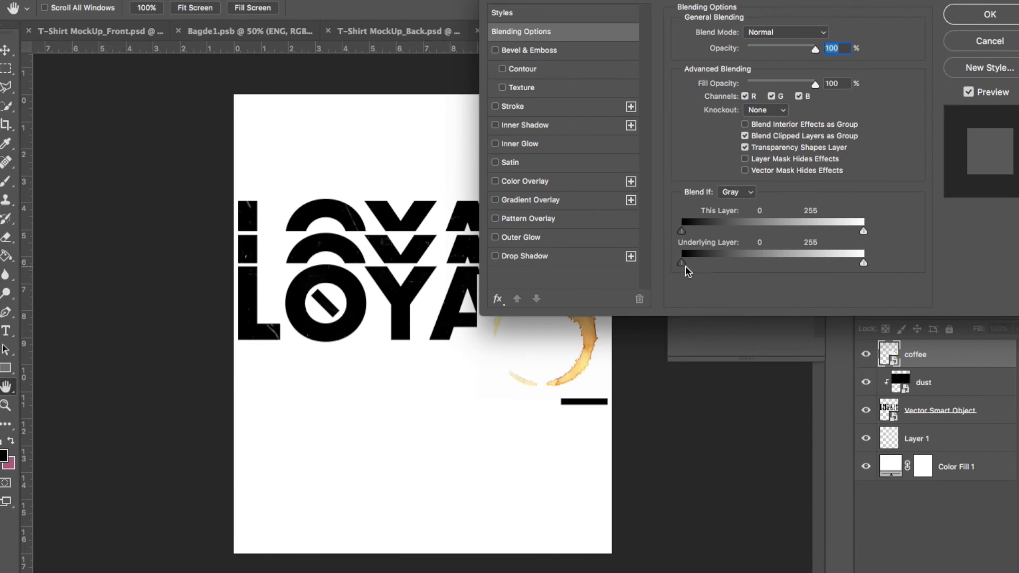
key("alt")
left_click_drag(683, 263, 711, 256)
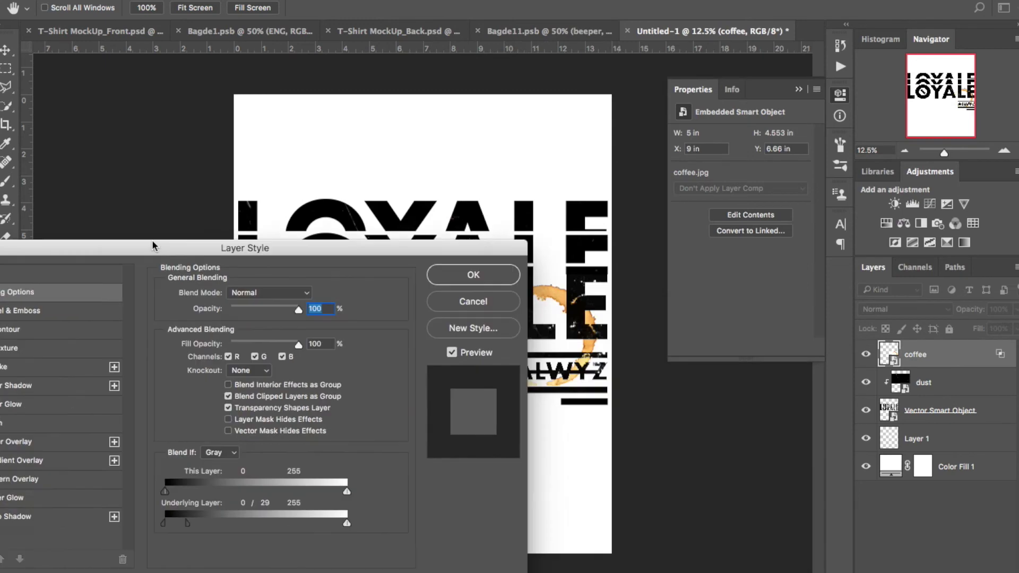
left_click_drag(152, 240, 79, 115)
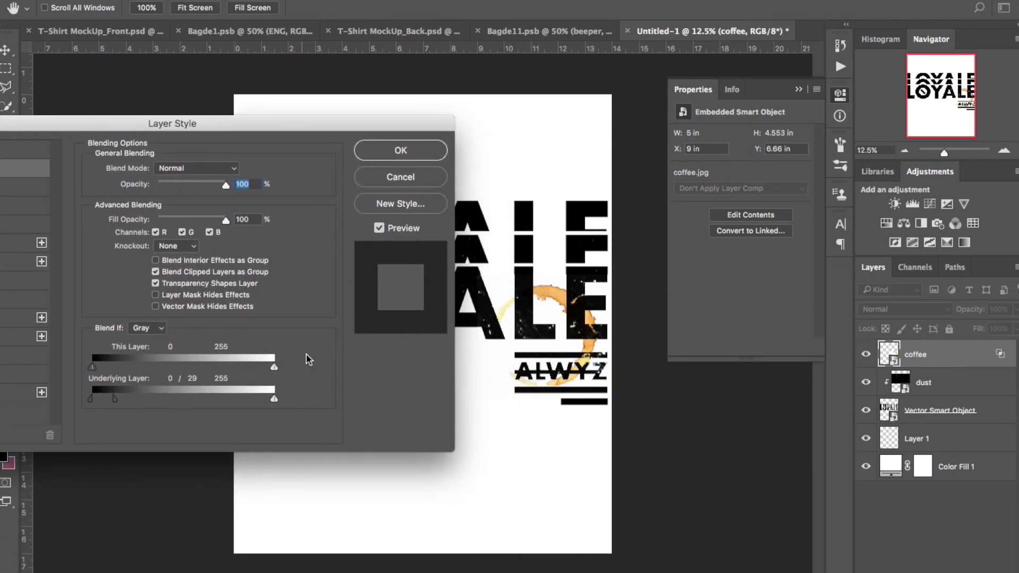
key("alt")
mouse_move(274, 402)
left_mouse_down()
mouse_move(242, 397)
mouse_move(271, 398)
left_mouse_up()
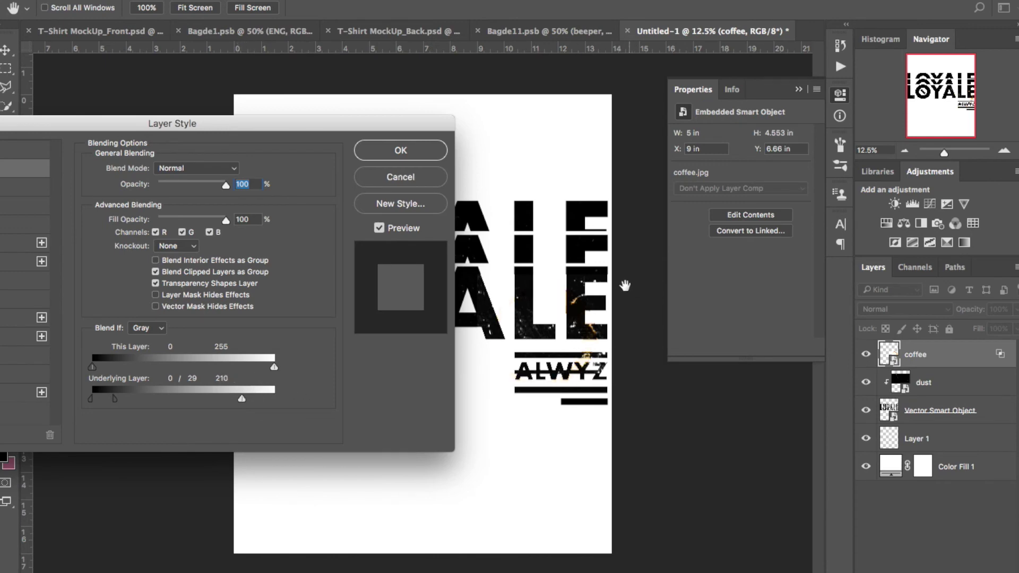
key("Return")
key("super+alt+g")
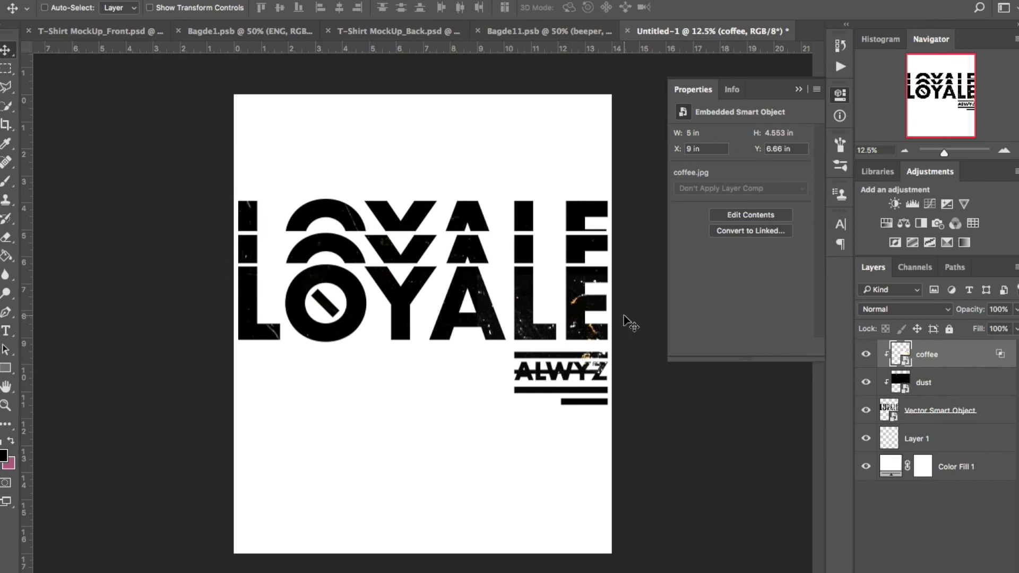
Hide the Color Fill 1 layer so the stained LOYALE artwork sits on transparency.
left_click(866, 467)
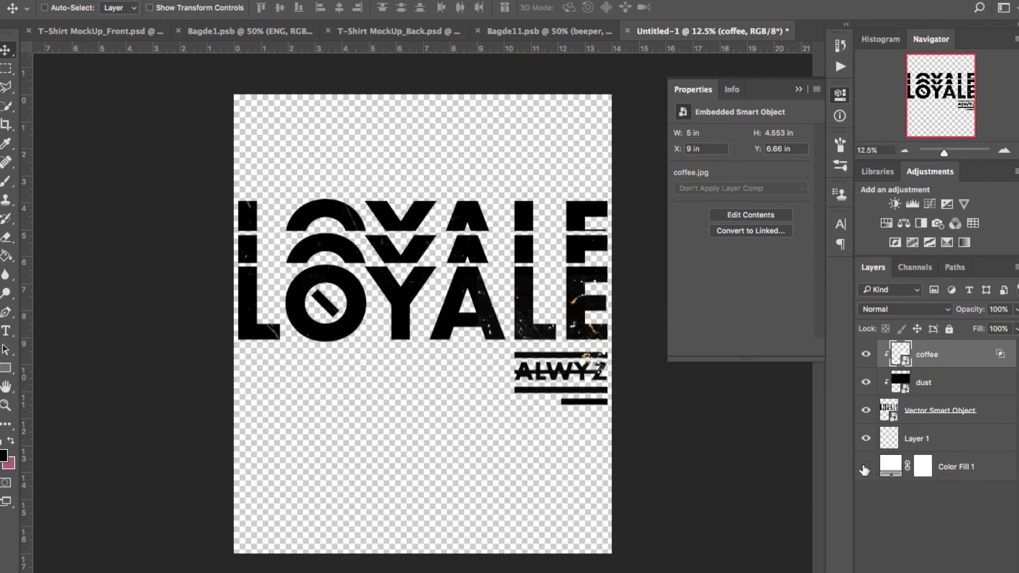